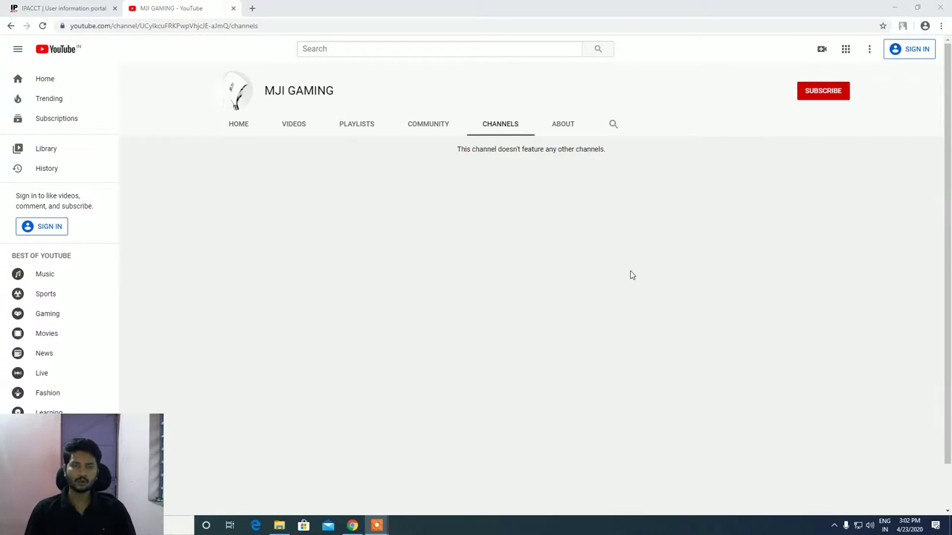
left_click(894, 8)
left_click(346, 232)
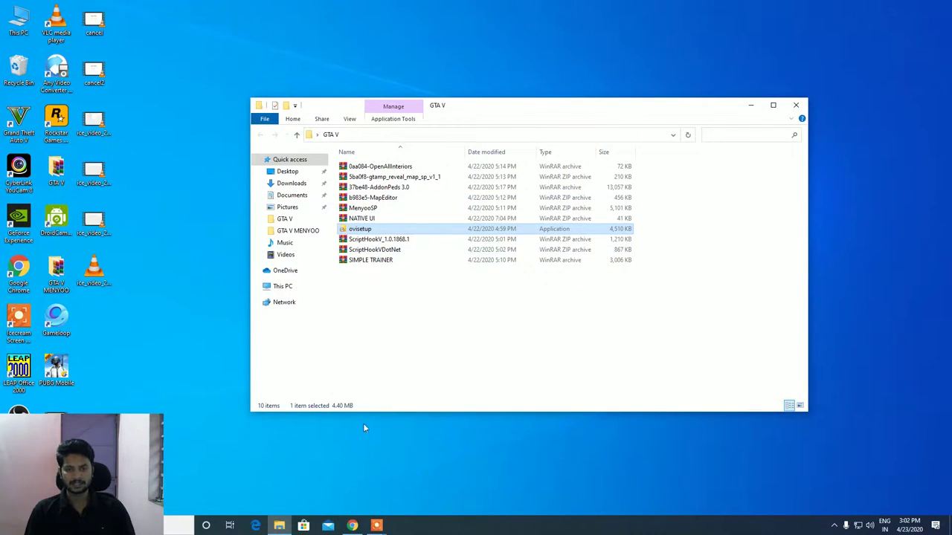
left_click(353, 526)
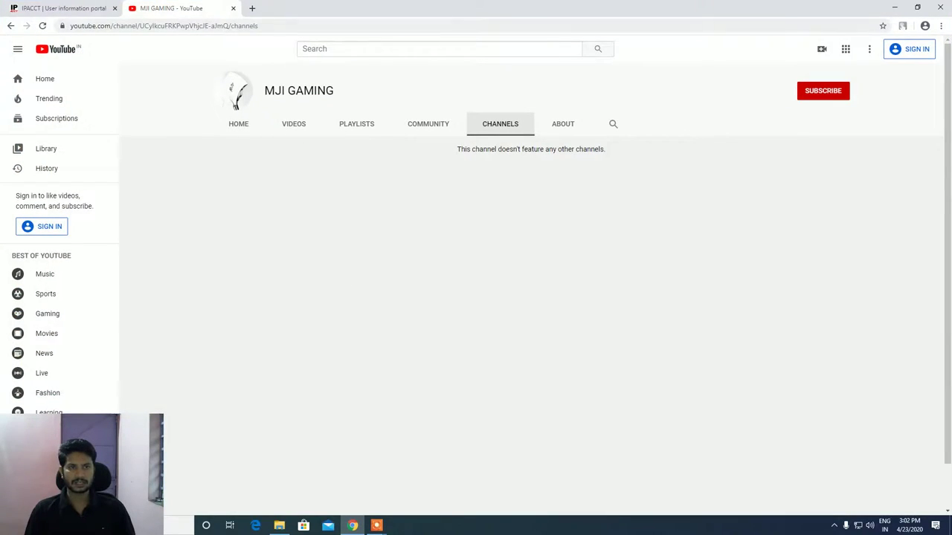
Search Google for "open iv" in a new browser tab
left_click(252, 8)
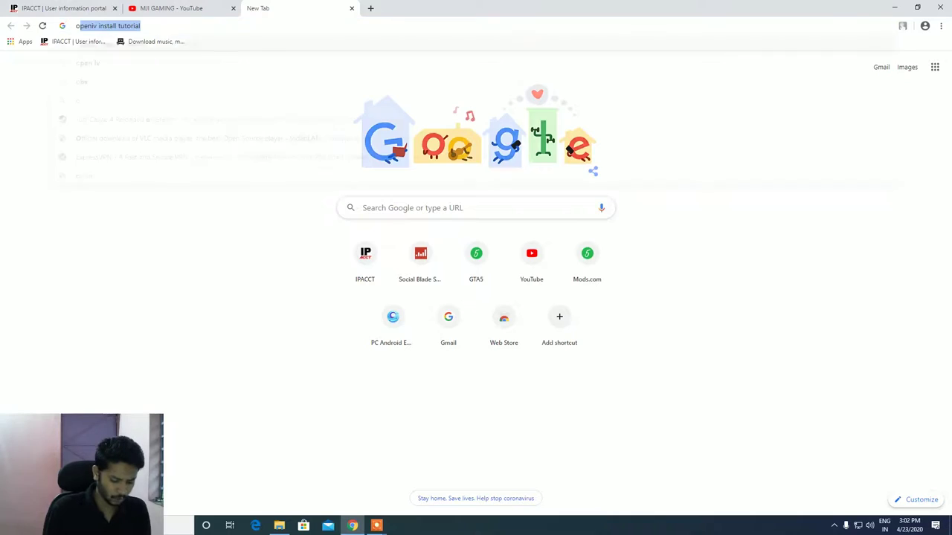
type("ov")
key("BackSpace")
type("e")
key("BackSpace")
type("pen iv")
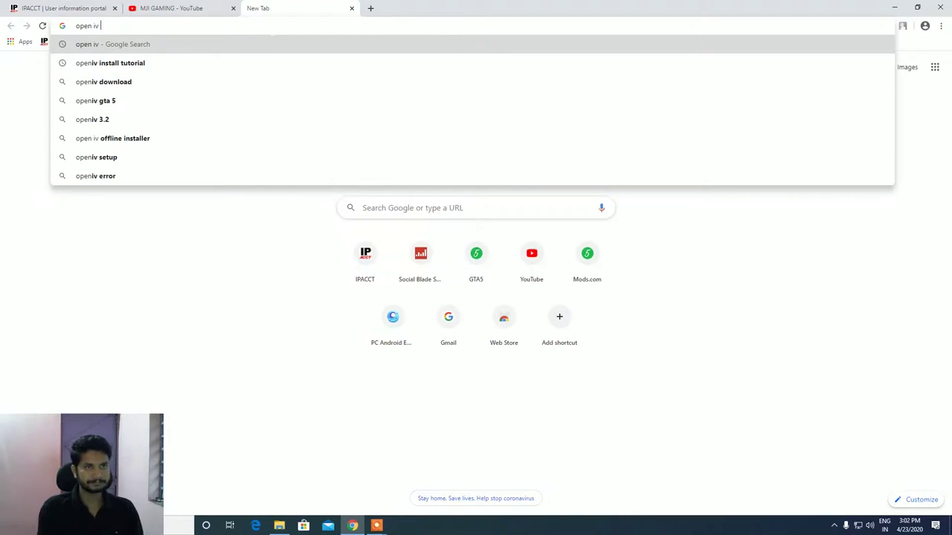
key("Return")
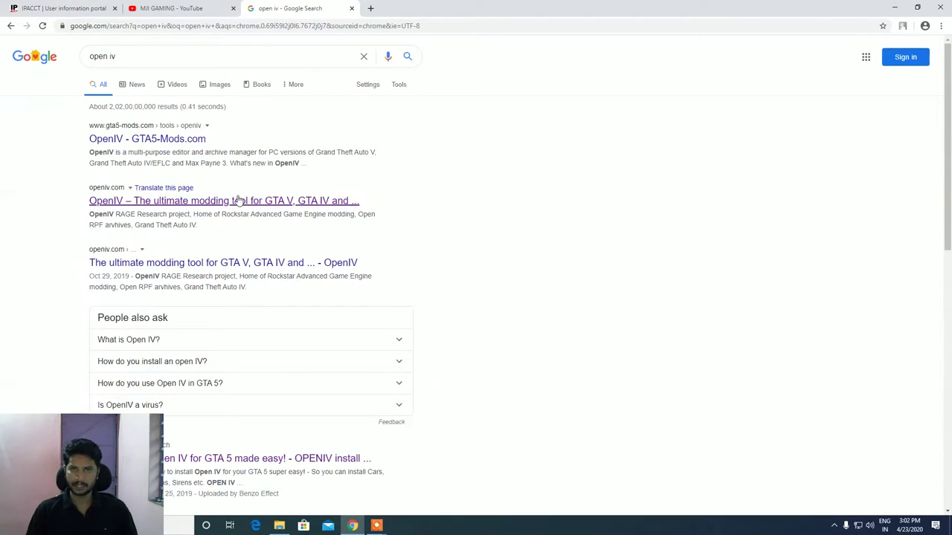
View the official openiv.com download page, close it and return to the GTA V folder
left_click(153, 206)
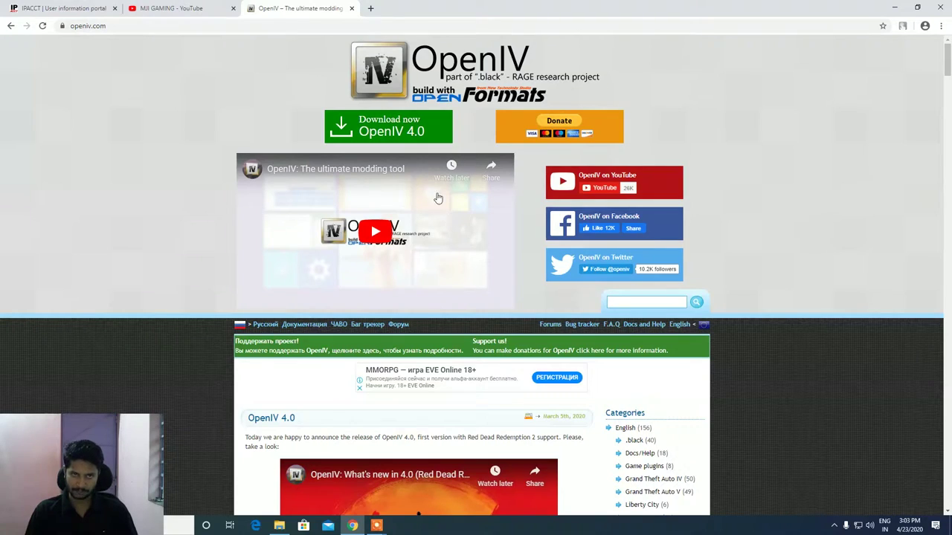
left_click(352, 8)
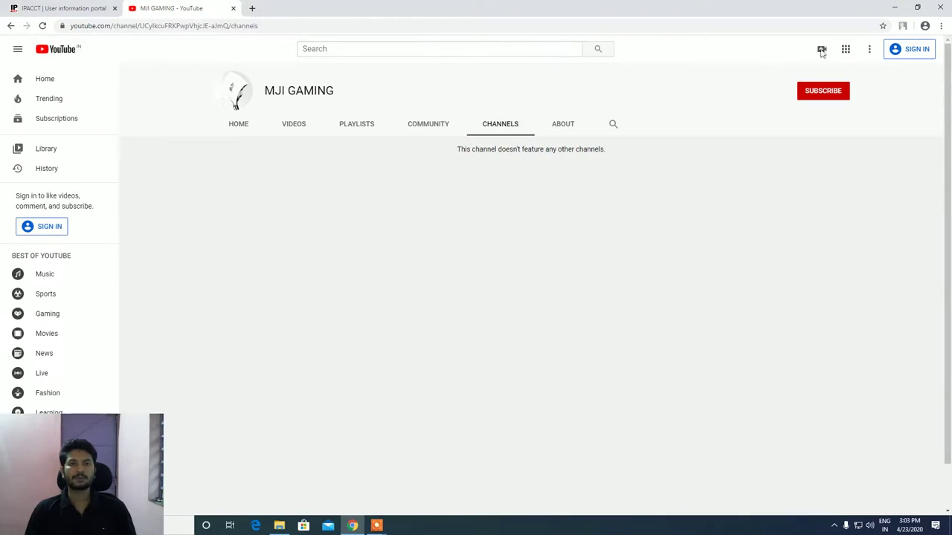
left_click(894, 8)
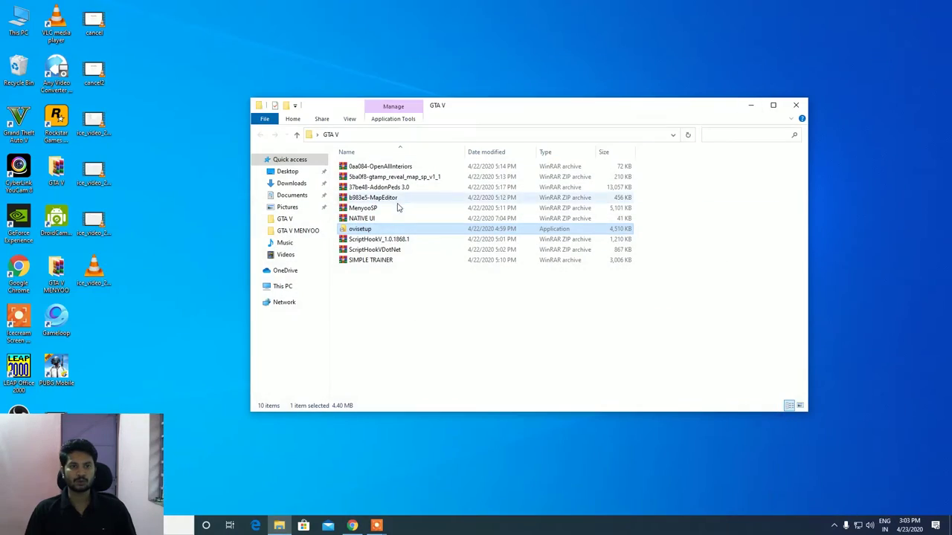
Run the ovisetup installer from the GTA V folder, continue in English and accept the license agreement
double_click(360, 232)
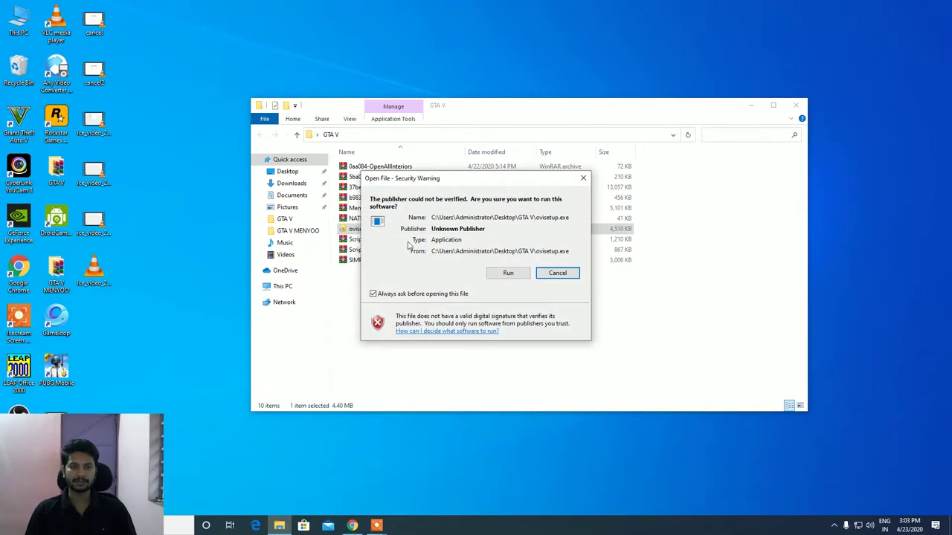
left_click(507, 273)
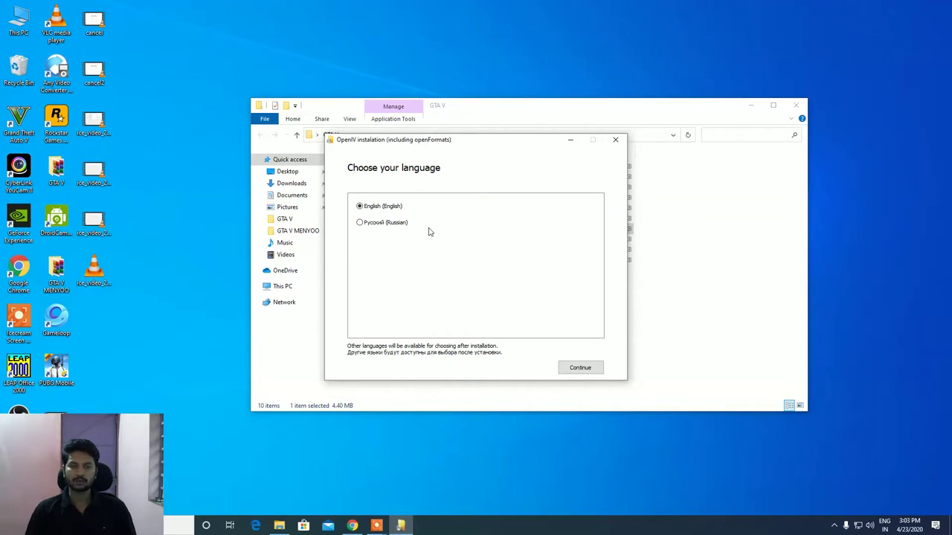
left_click(594, 371)
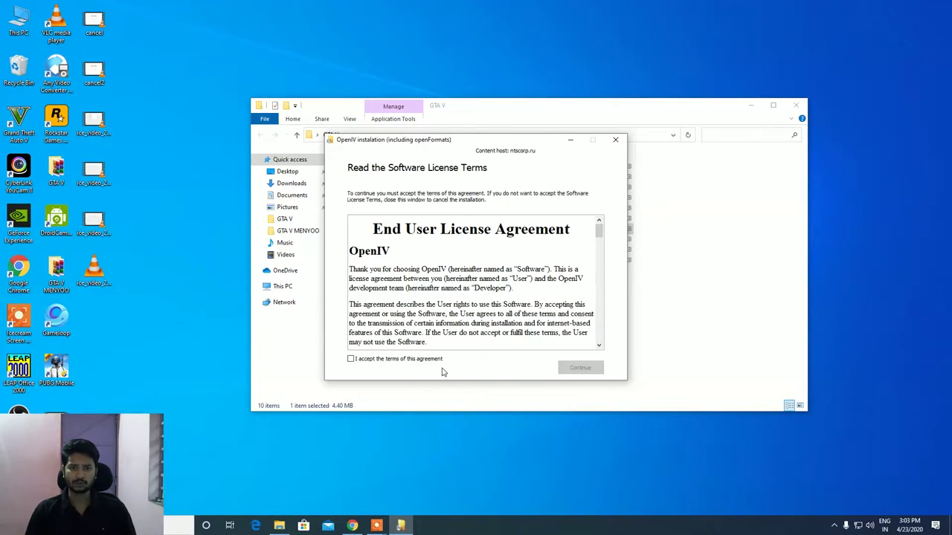
left_click(374, 361)
left_click(580, 367)
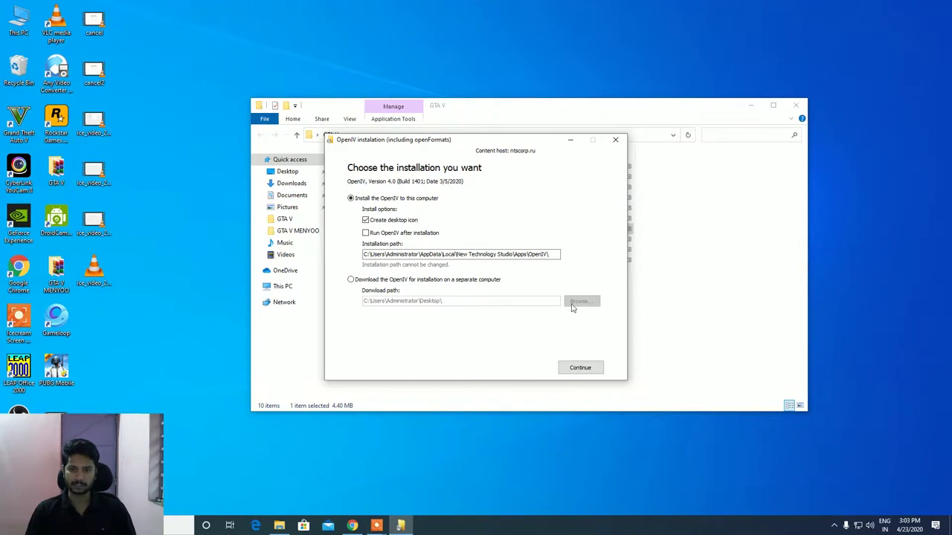
Install OpenIV to this computer with a desktop icon, confirm the download, and close the finished installer and the GTA V folder
left_click(577, 370)
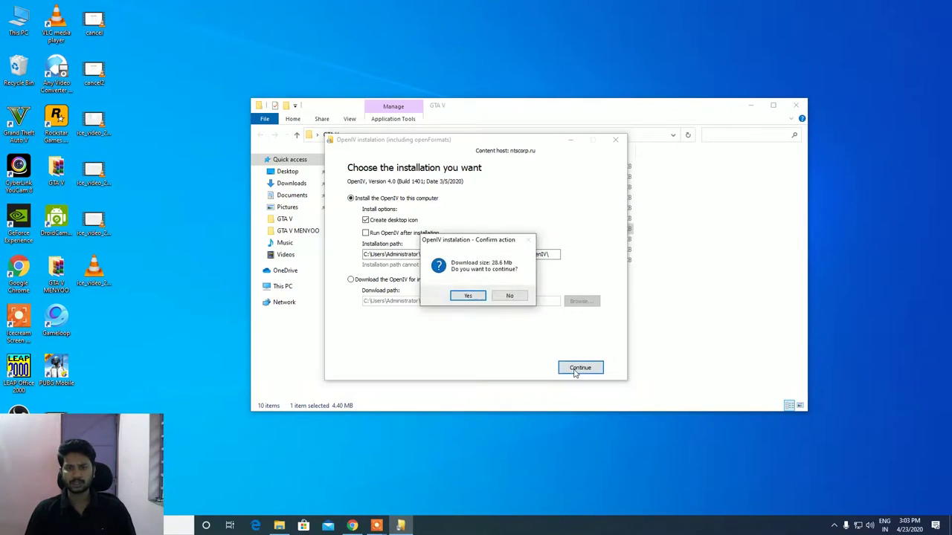
left_click(466, 296)
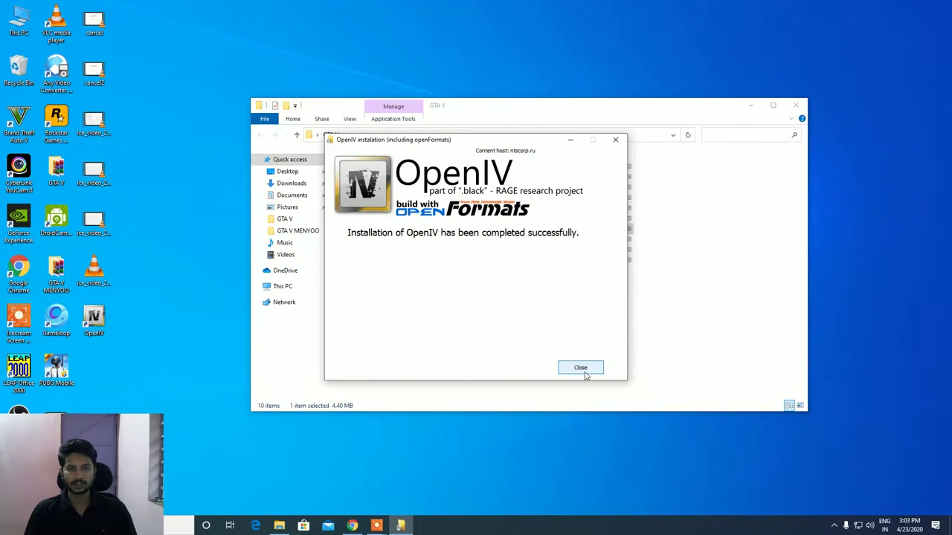
left_click(599, 369)
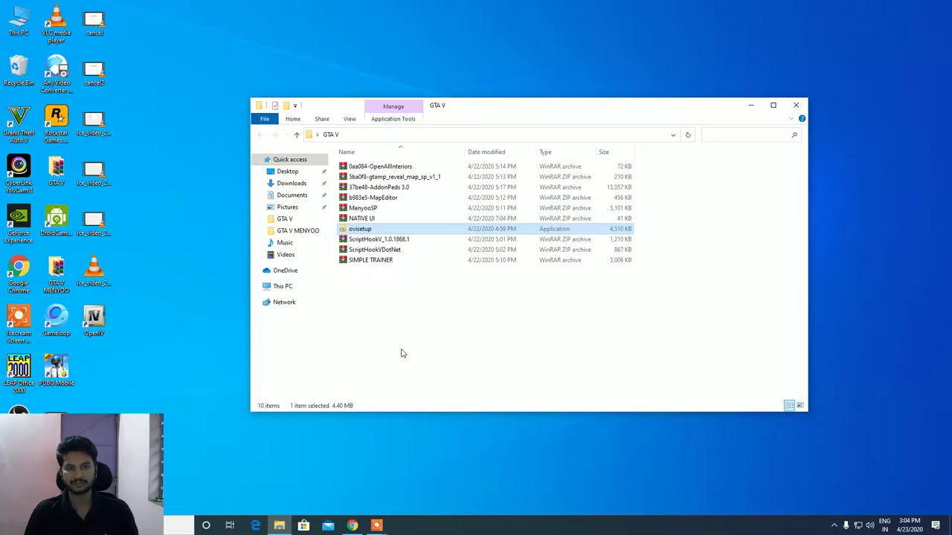
left_click(796, 108)
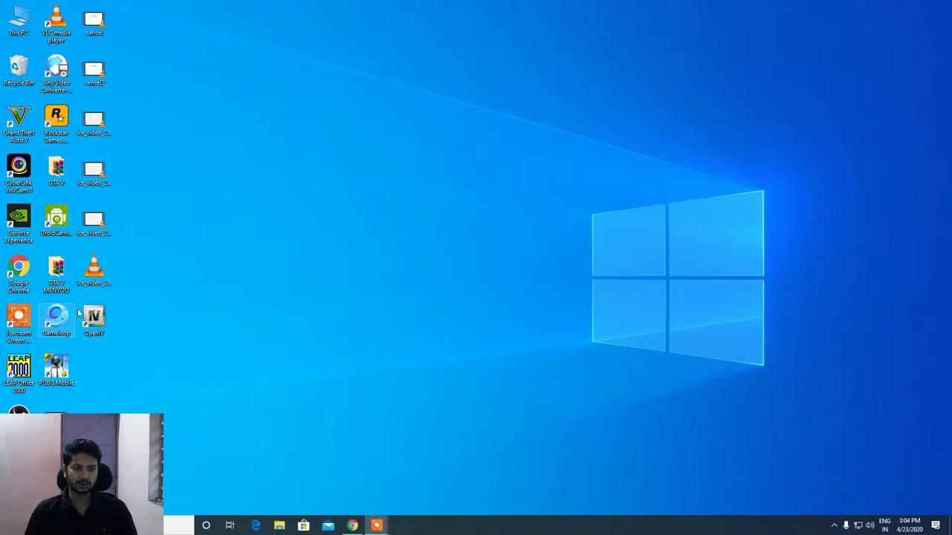
Launch OpenIV as administrator and choose Grand Theft Auto V for Windows
right_click(100, 315)
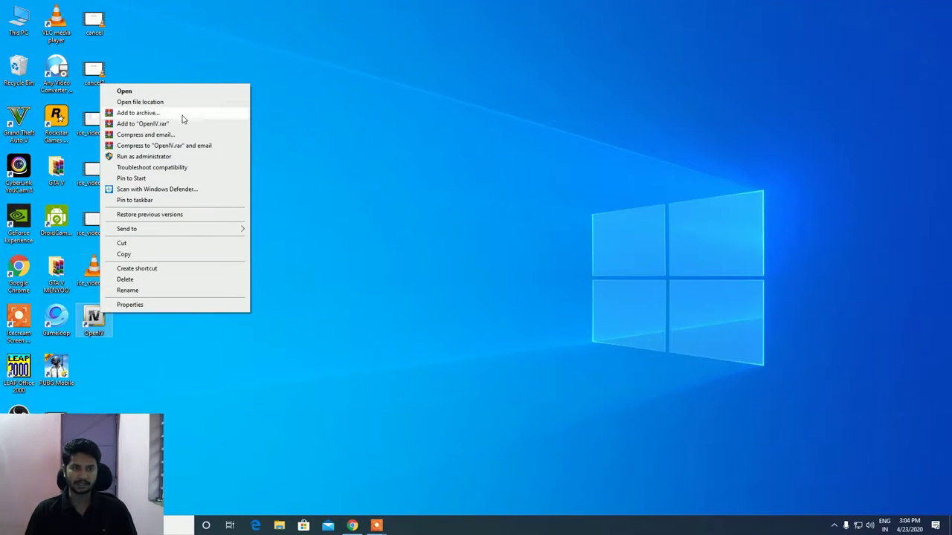
left_click(148, 157)
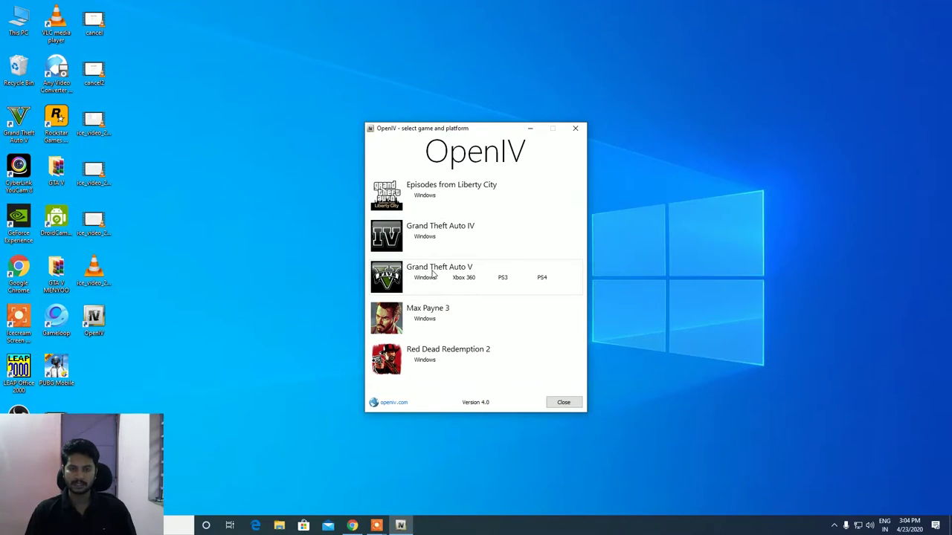
left_click(421, 279)
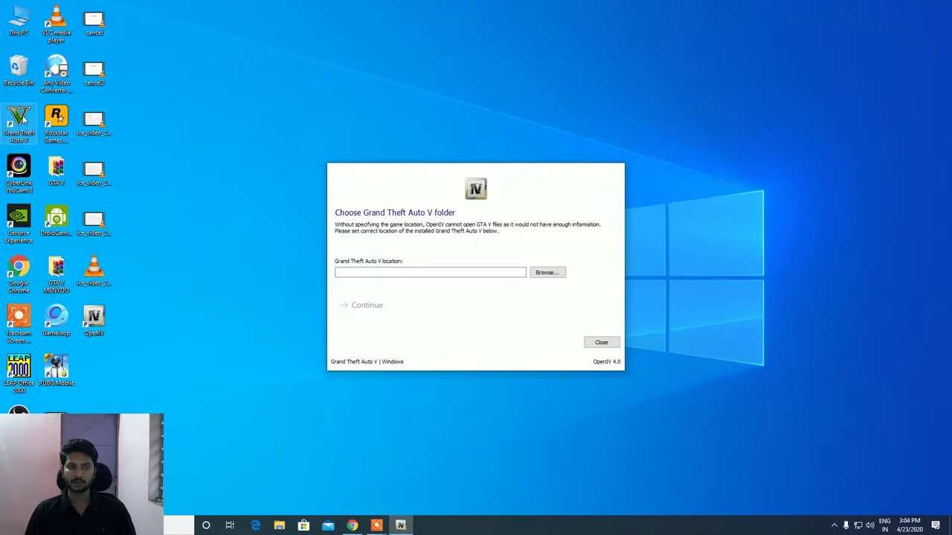
right_click(22, 119)
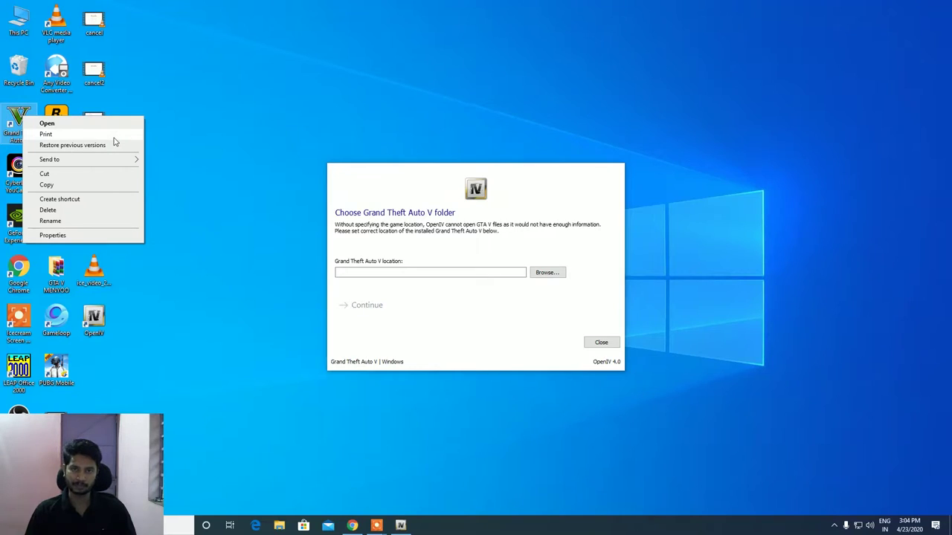
left_click(285, 97)
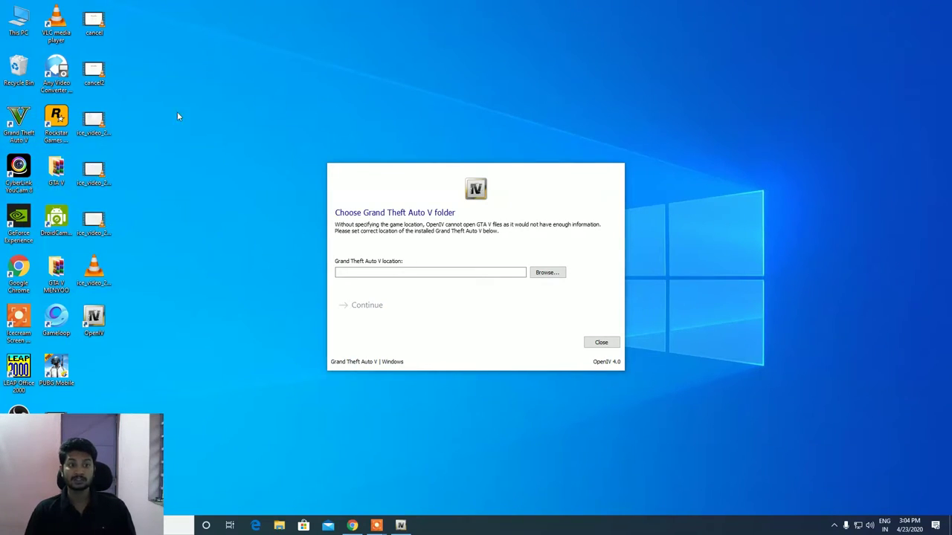
Empty the Recycle Bin and confirm the permanent deletion of its items
right_click(30, 75)
left_click(67, 89)
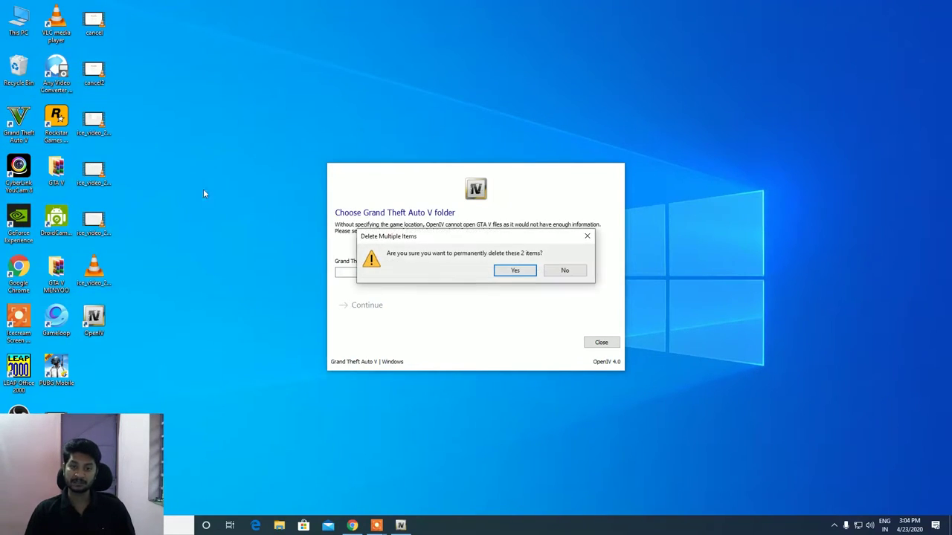
left_click(509, 271)
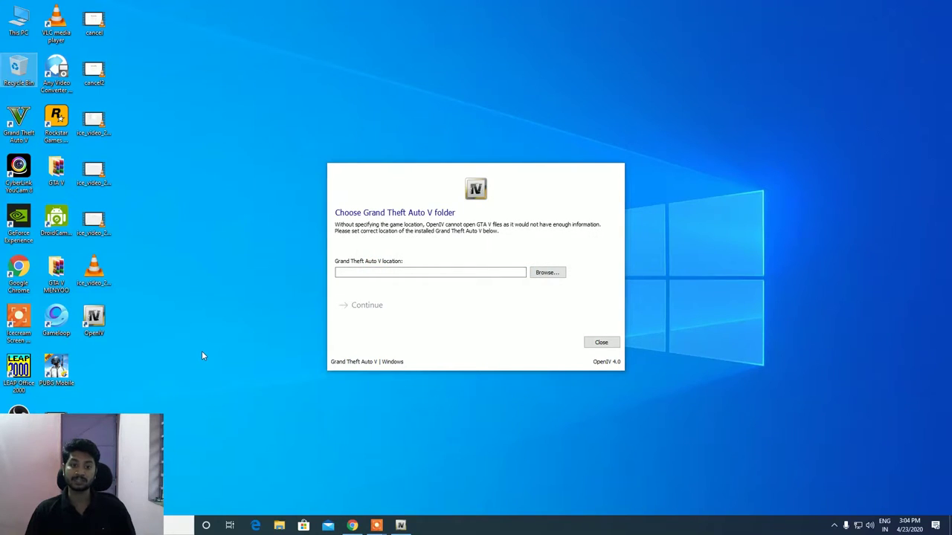
left_click(19, 411)
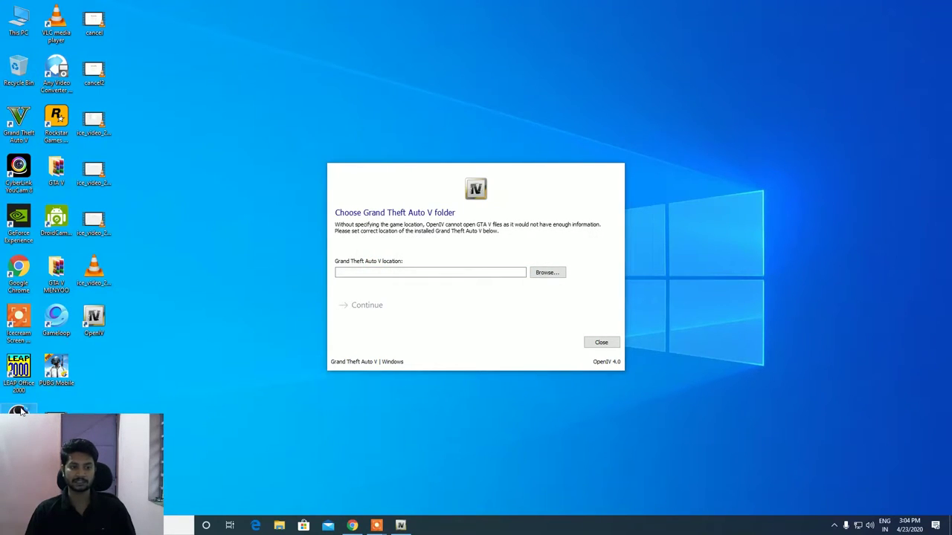
double_click(22, 409)
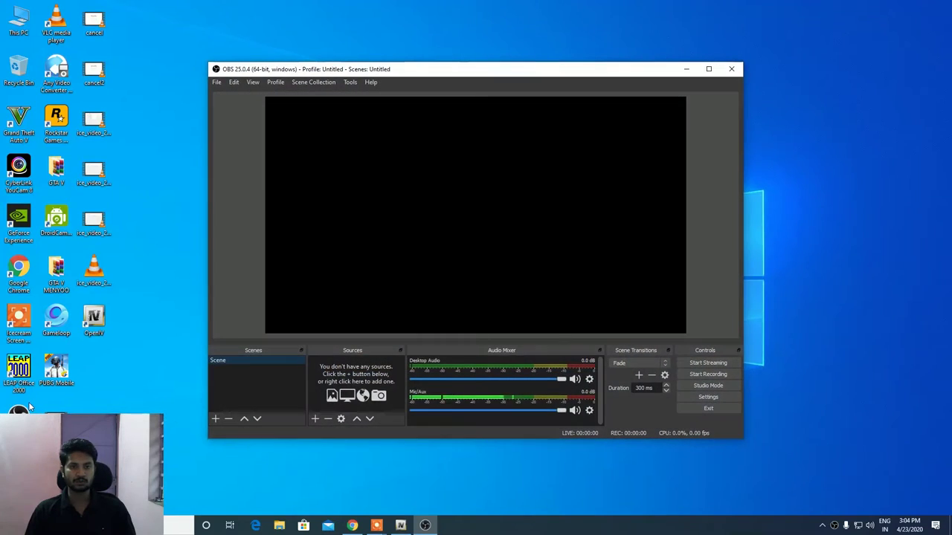
left_click(732, 70)
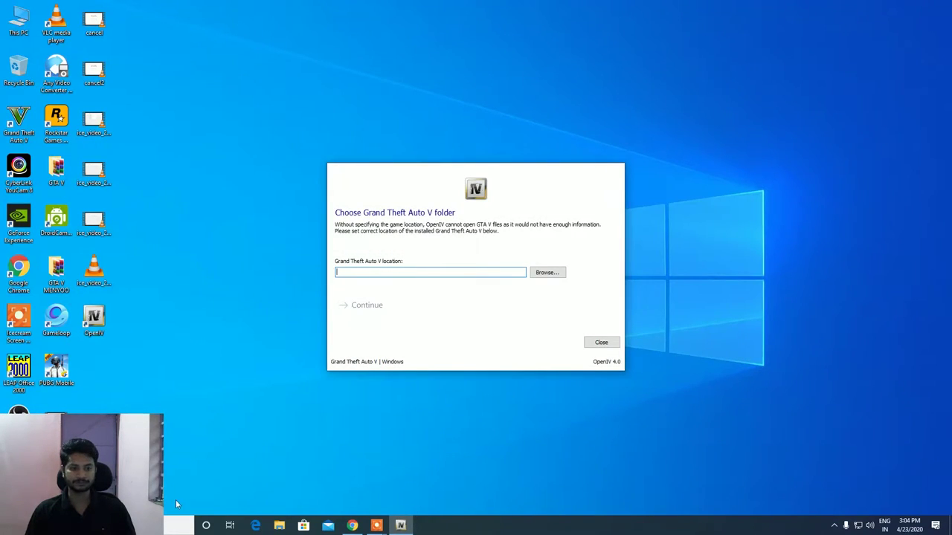
Find and launch Steam through the Windows search, and dismiss its news window
left_click(178, 526)
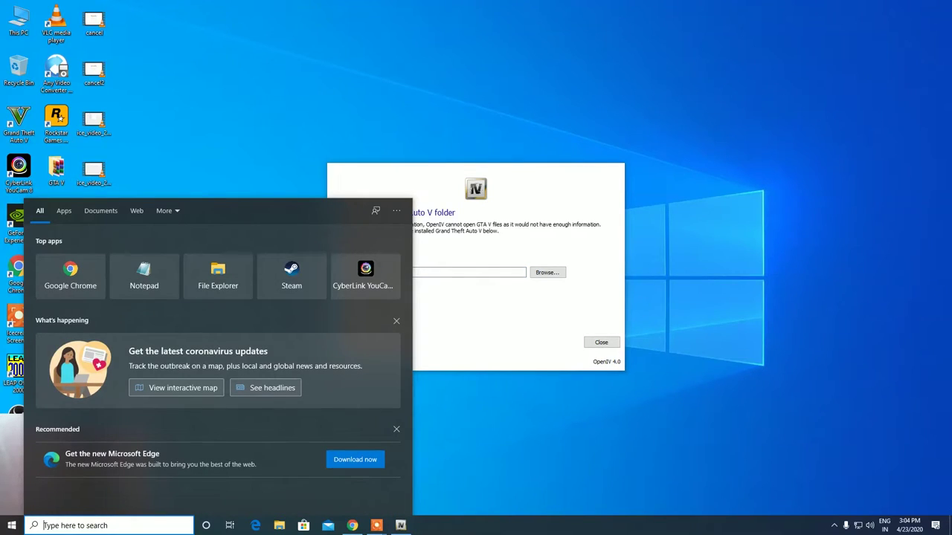
type("st")
key("Return")
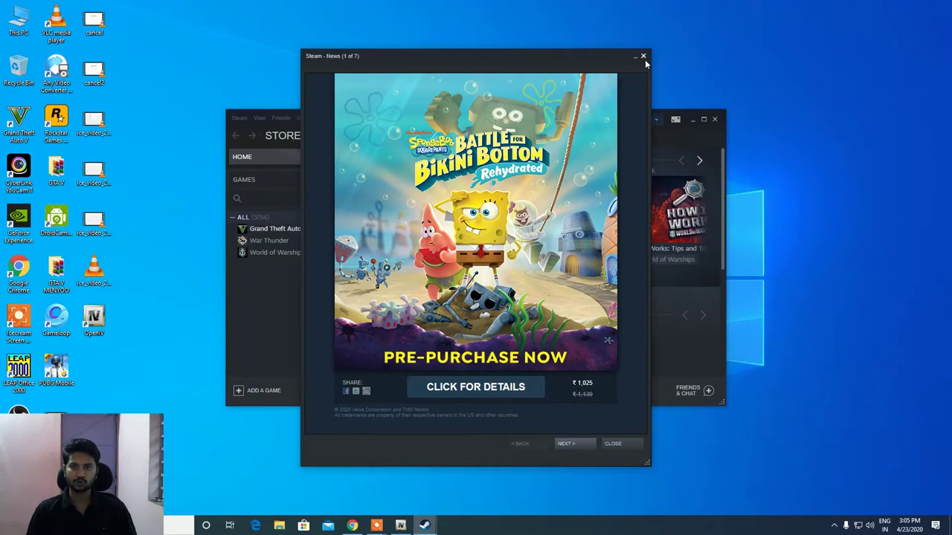
left_click(644, 56)
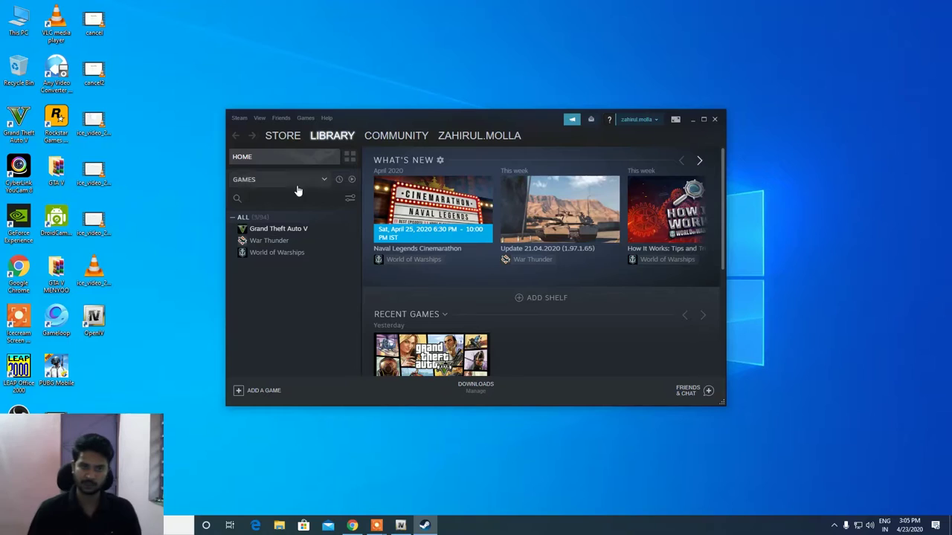
Browse Grand Theft Auto V's local files from its Steam properties to find the install folder, and put both windows away
left_click(305, 230)
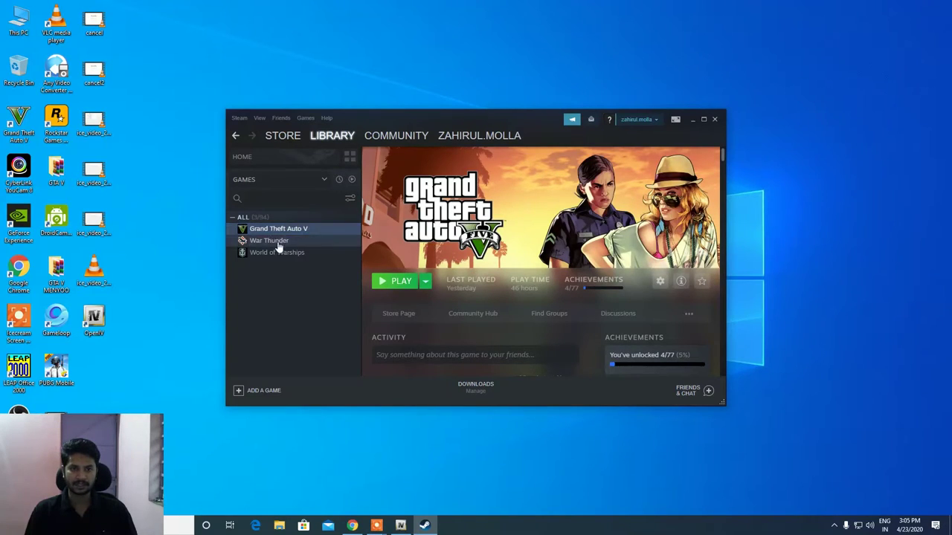
right_click(275, 229)
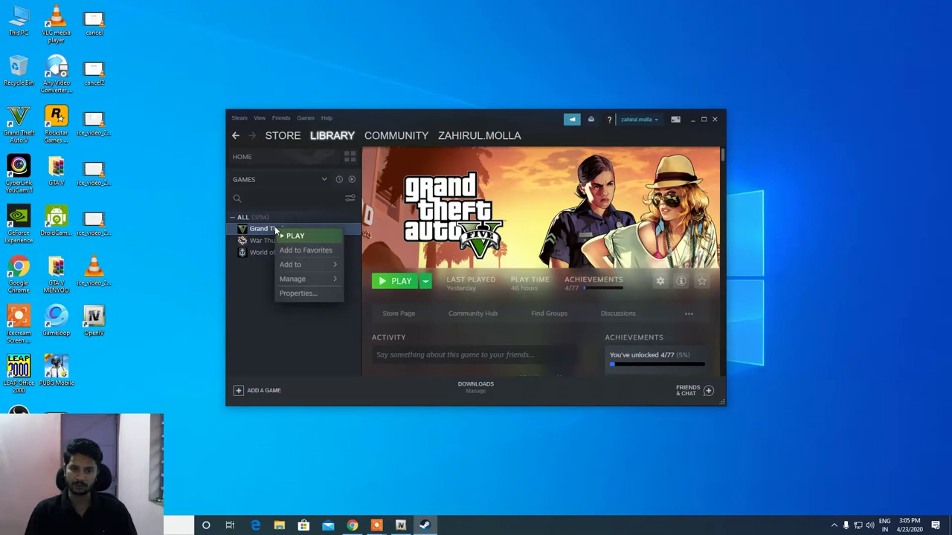
left_click(298, 294)
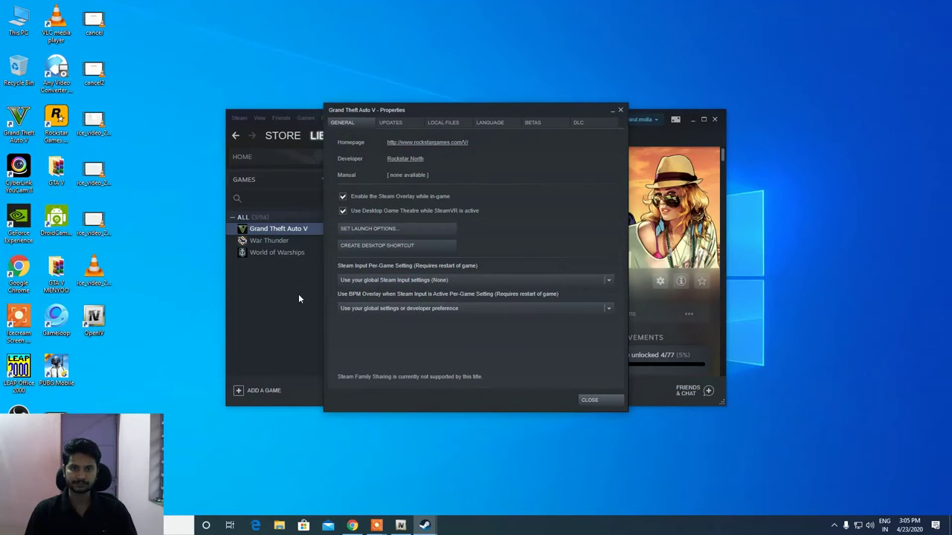
left_click(442, 123)
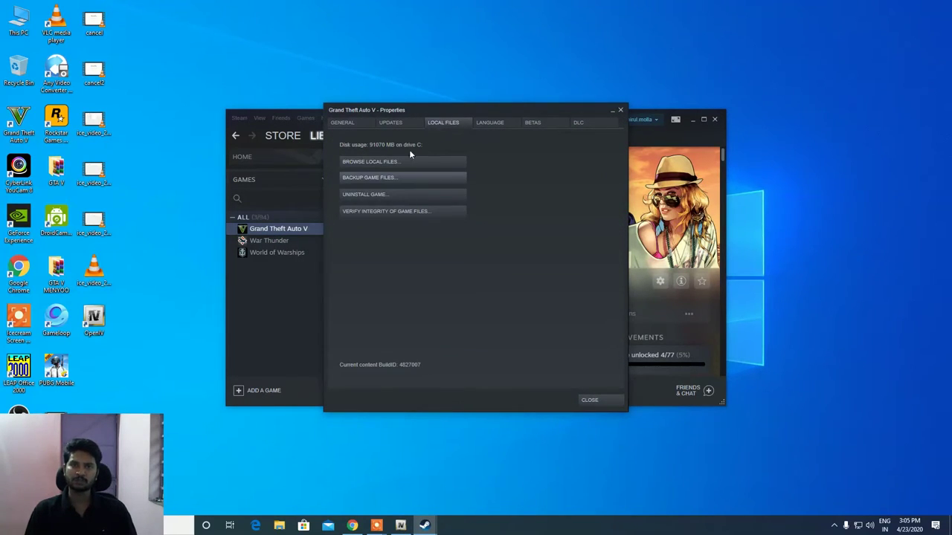
left_click(374, 163)
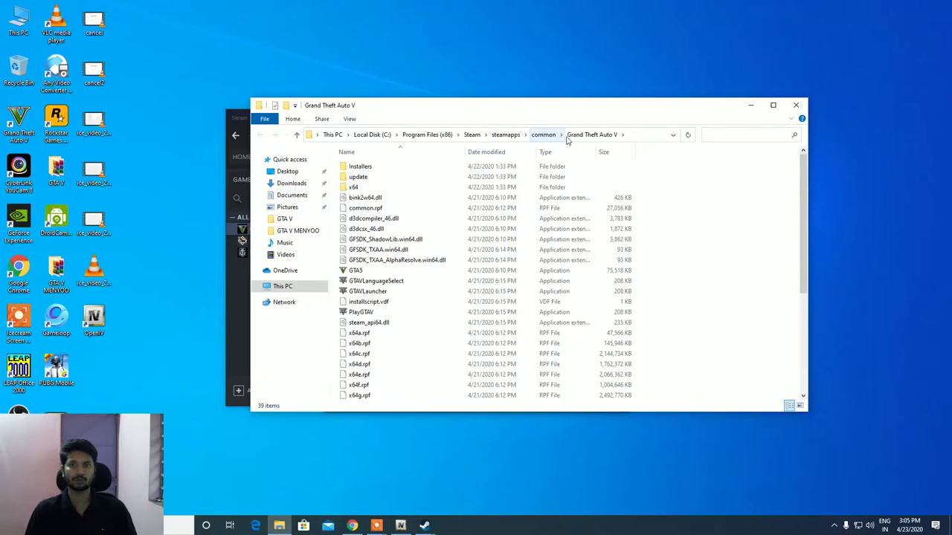
left_click(751, 106)
left_click(618, 112)
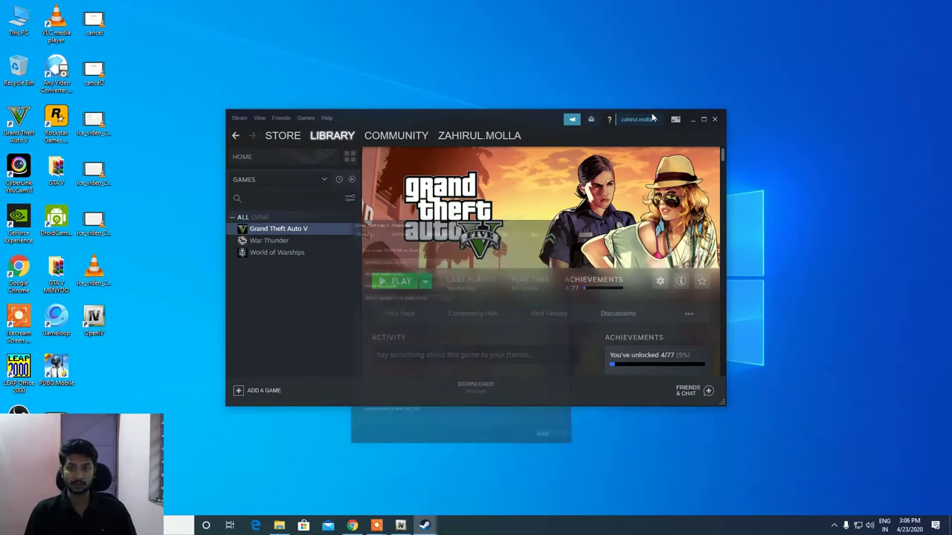
Minimize Steam and browse for the game location in OpenIV, going into Program Files (x86) on Local Disk (C:)
left_click(693, 119)
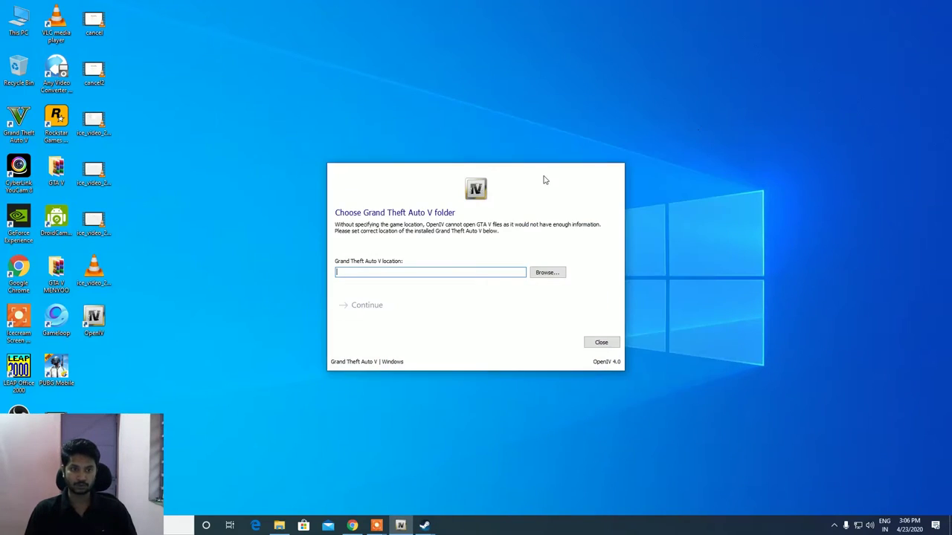
left_click(554, 274)
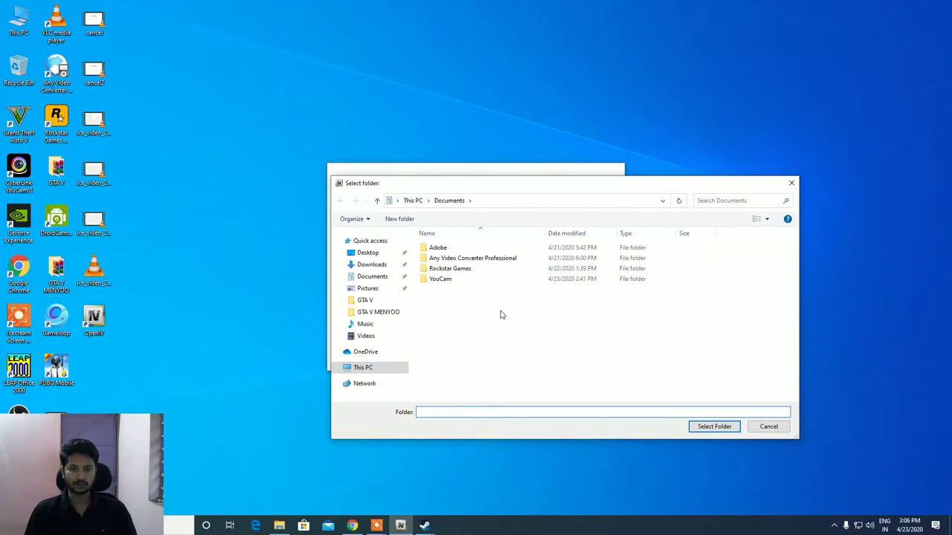
left_click(373, 371)
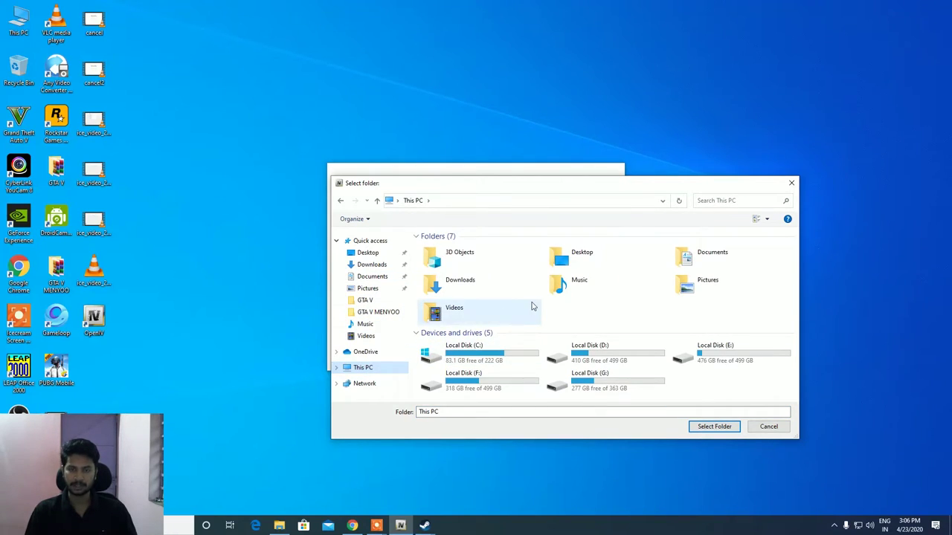
left_click(489, 359)
double_click(489, 359)
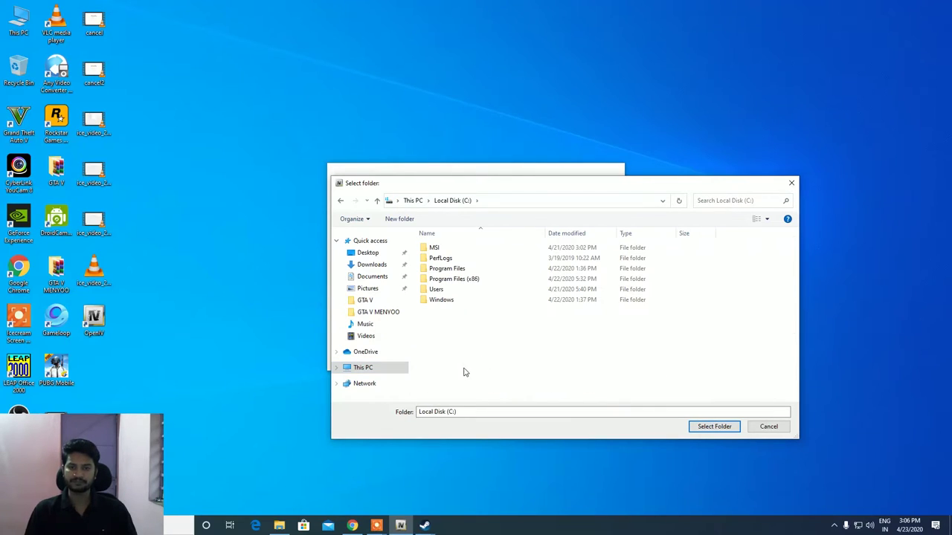
double_click(476, 280)
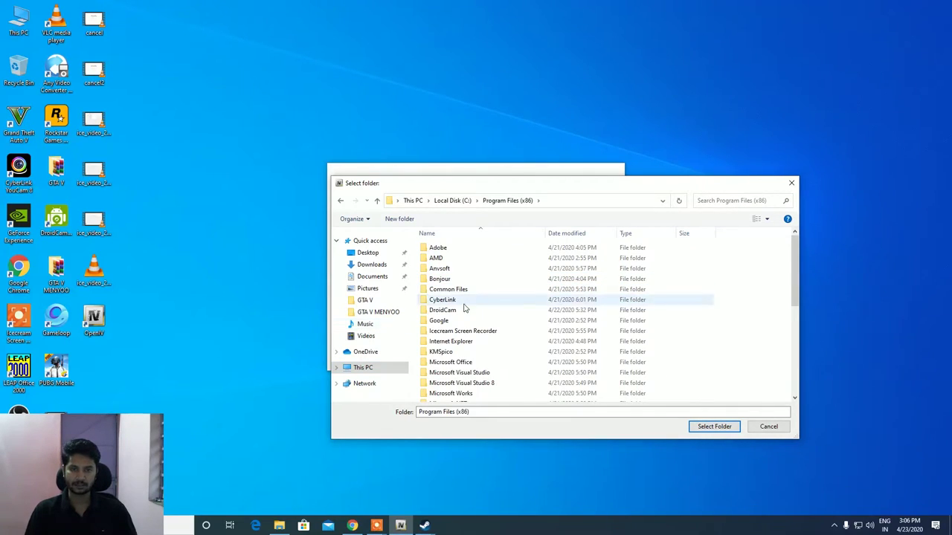
Check the install path in the already open Grand Theft Auto V folder window and enter the Steam folder in the folder picker
scroll(467, 325, "down", 2)
scroll(468, 324, "down", 4)
scroll(464, 388, "up", 8)
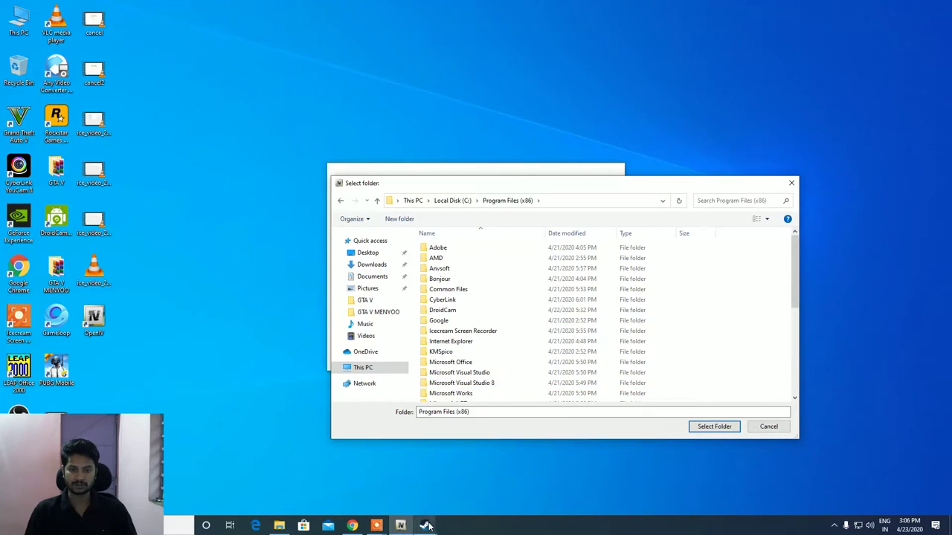
mouse_move(279, 525)
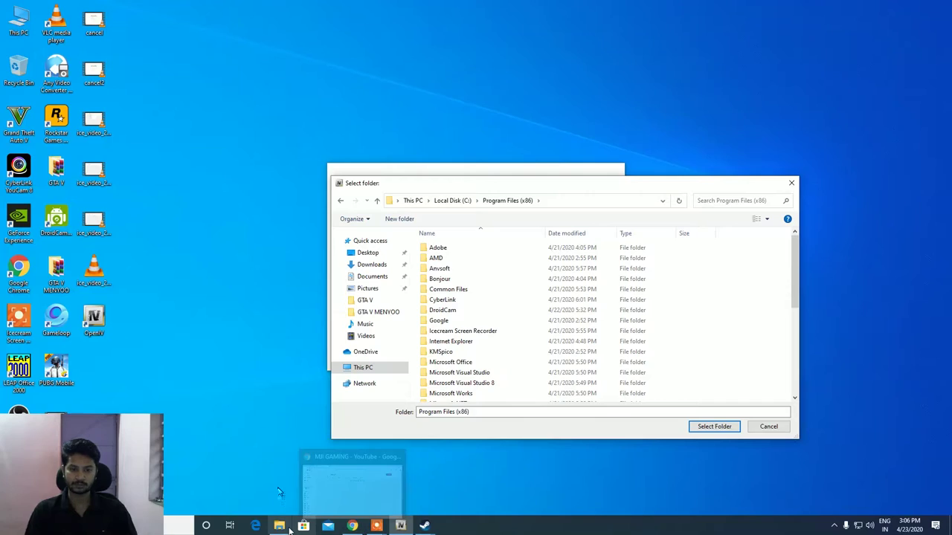
mouse_move(280, 491)
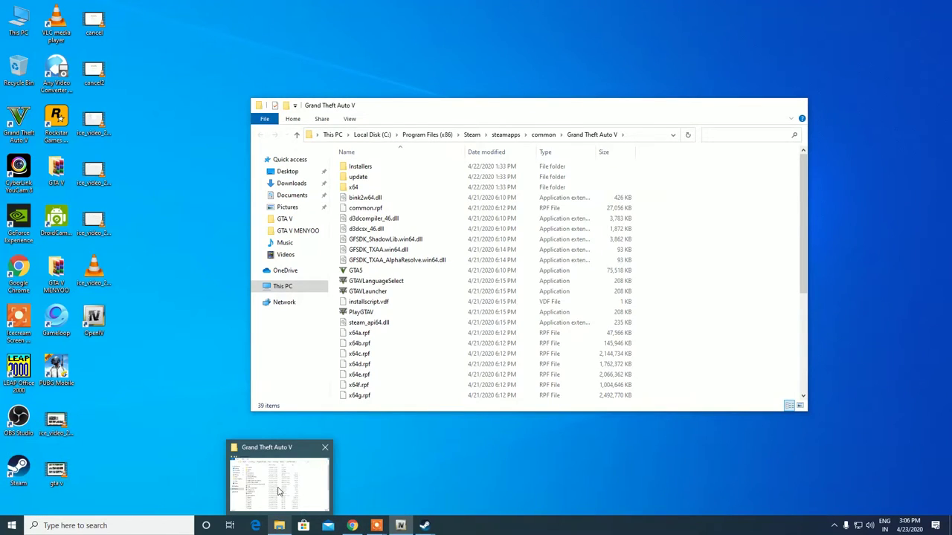
scroll(540, 355, "down", 5)
double_click(491, 377)
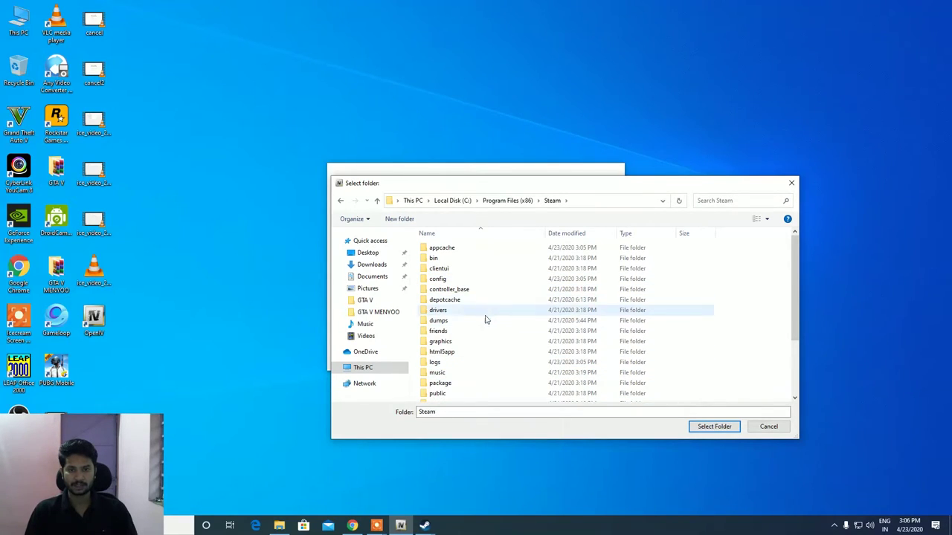
Go through steamapps and common, and select the Grand Theft Auto V folder as OpenIV's game location
scroll(485, 320, "down", 3)
left_click(481, 367)
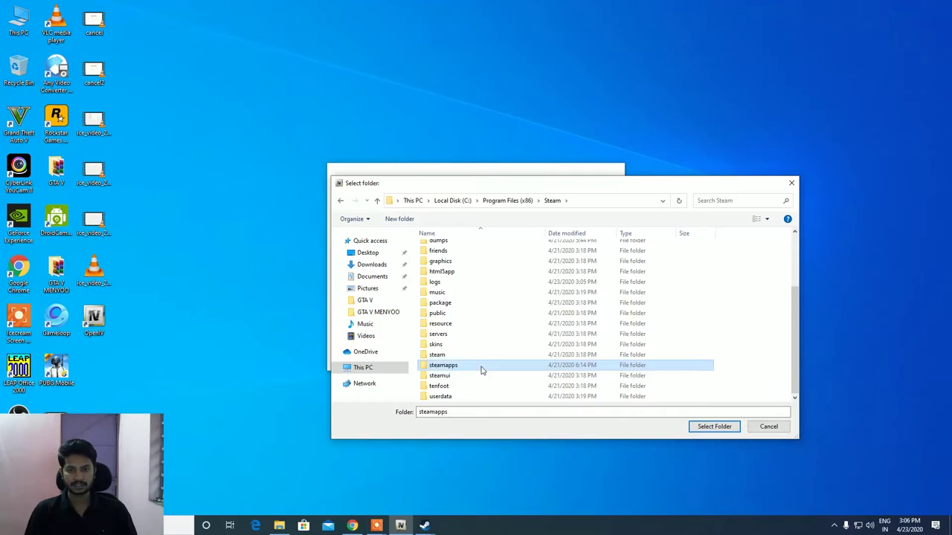
double_click(481, 367)
double_click(462, 249)
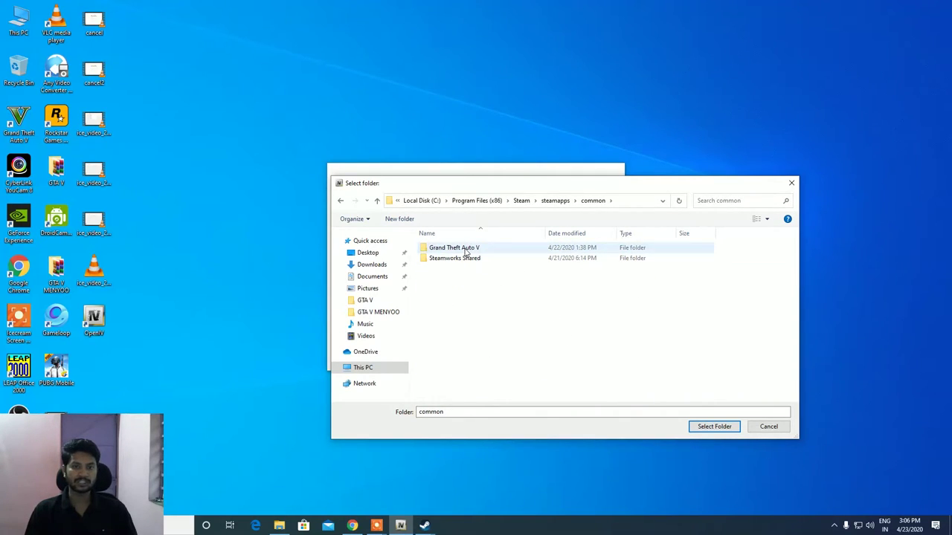
left_click(466, 251)
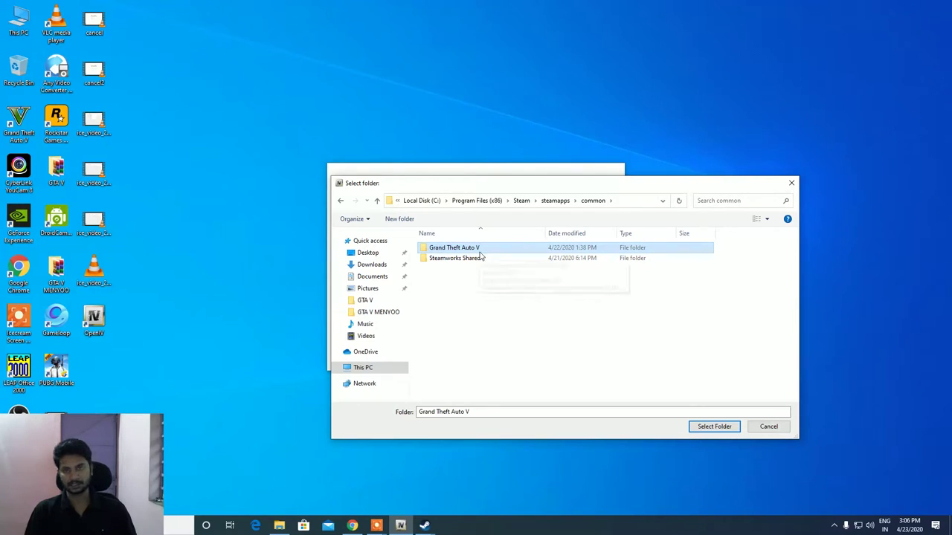
left_click(714, 427)
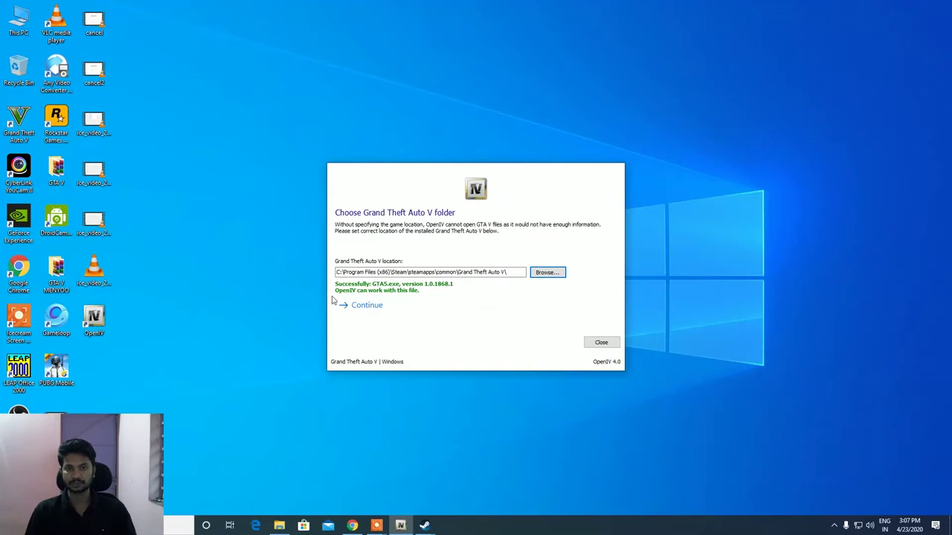
Continue past the game location and backup reminder pages, and dismiss the Welcome to OpenIV 4.0 video
left_click(383, 311)
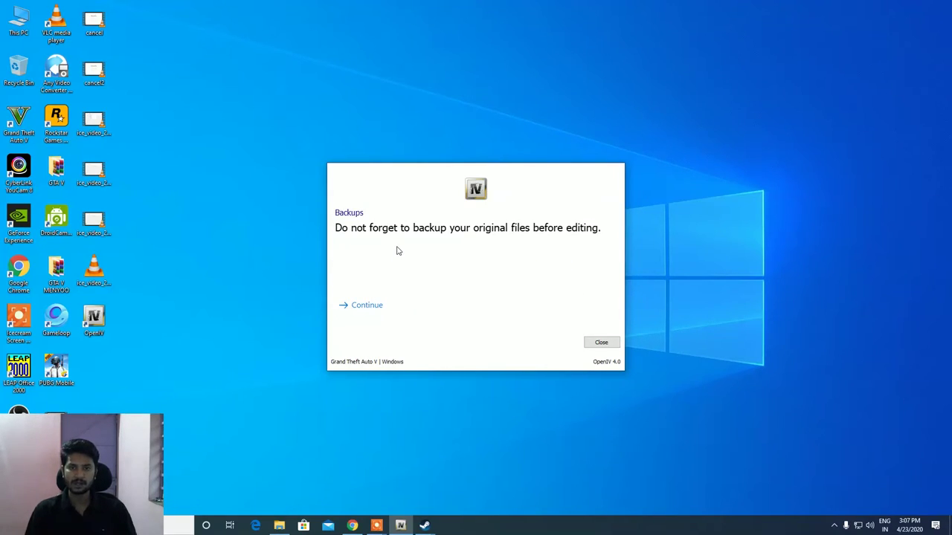
left_click(365, 305)
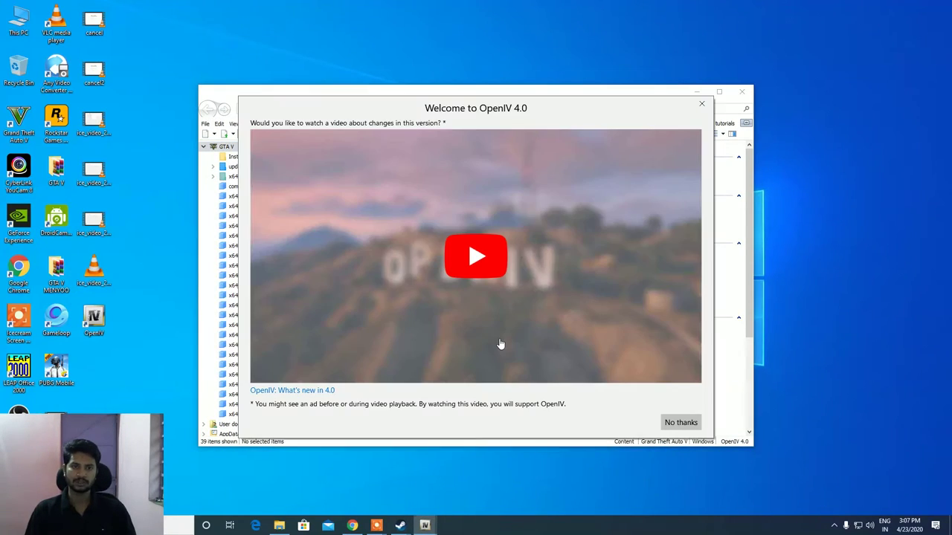
left_click(702, 103)
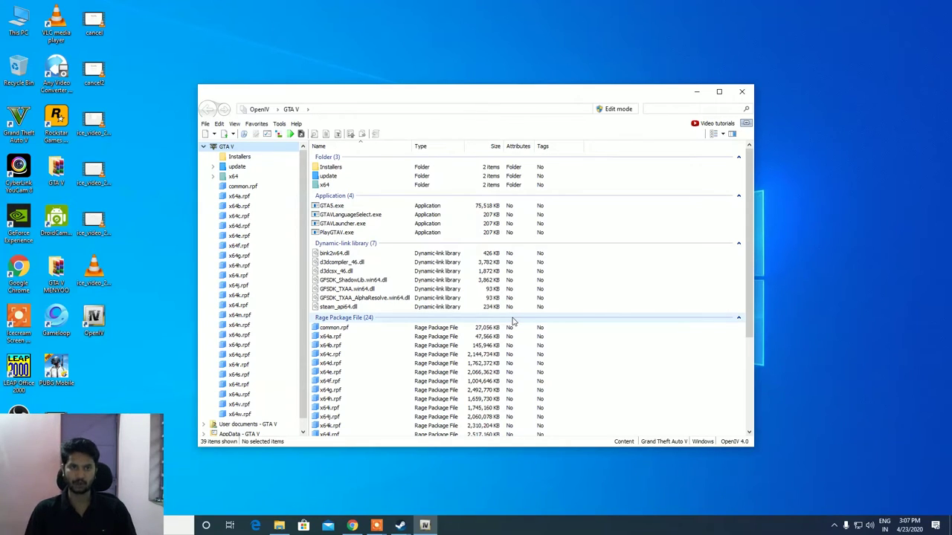
Look through the GTA V file list in OpenIV and close the program
scroll(512, 322, "down", 5)
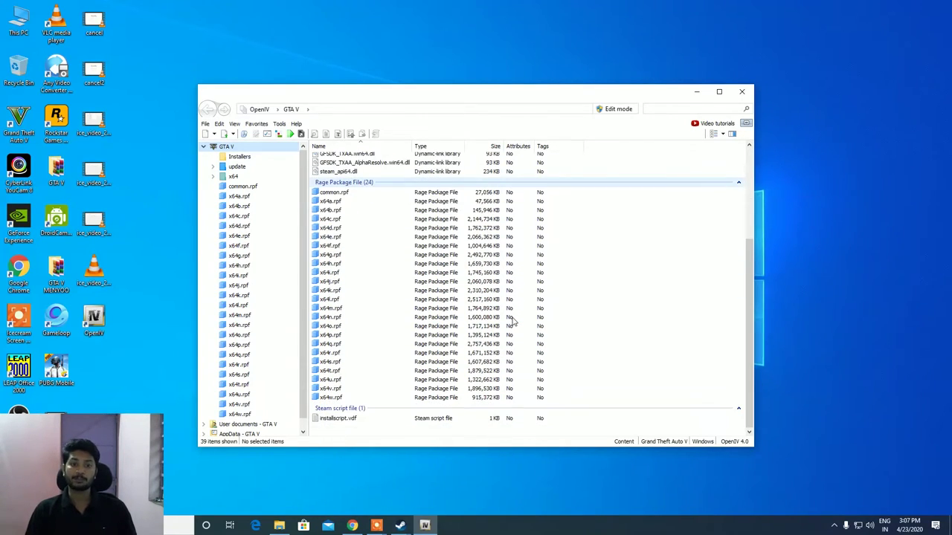
scroll(512, 321, "up", 5)
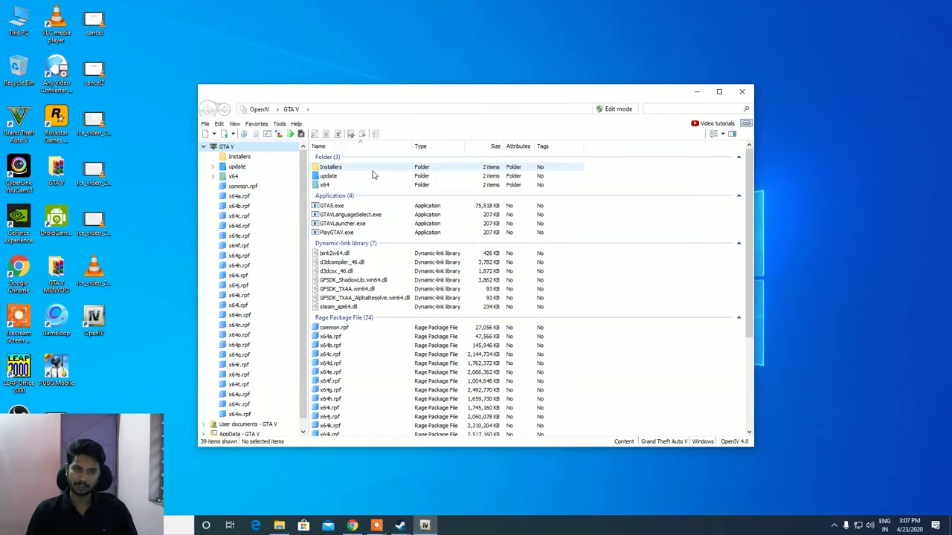
left_click(742, 92)
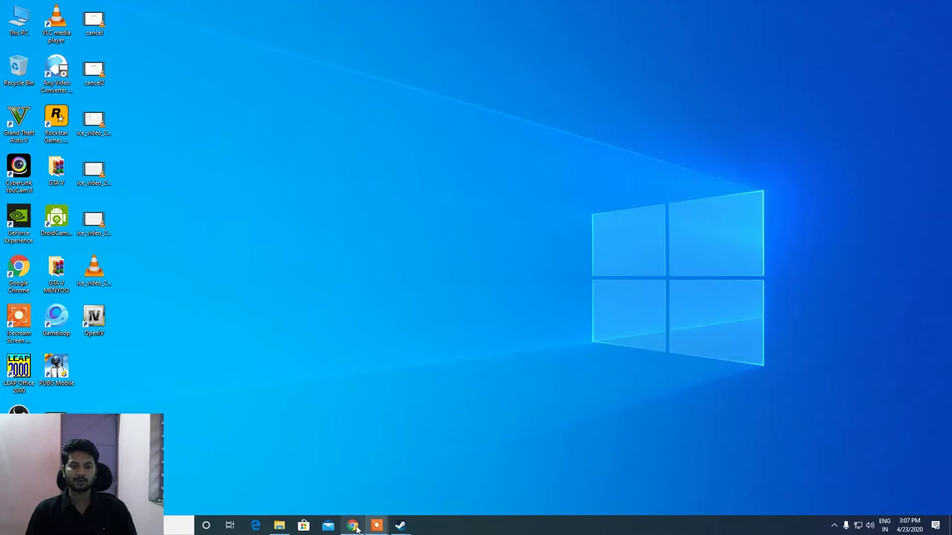
Bring up the Grand Theft Auto V install folder window and create a new folder named Mods in it
mouse_move(273, 529)
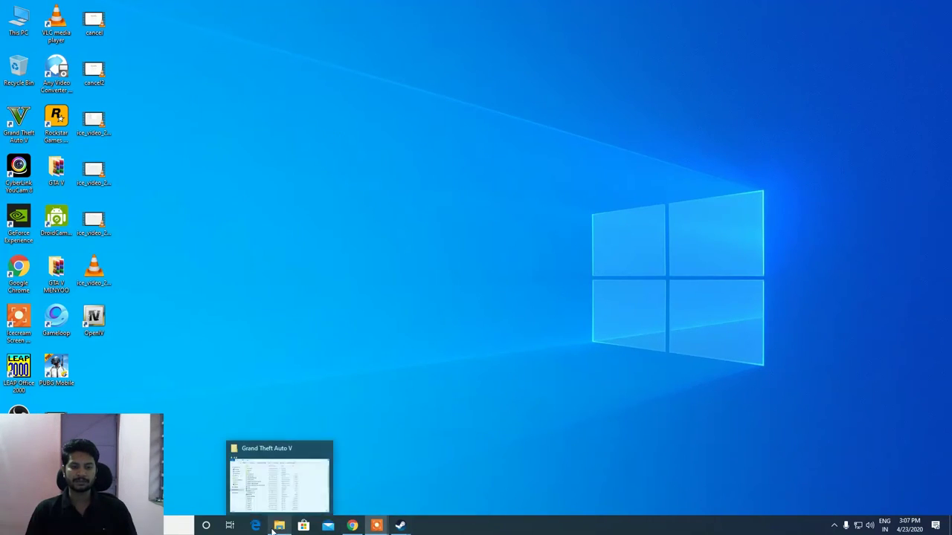
left_click(281, 481)
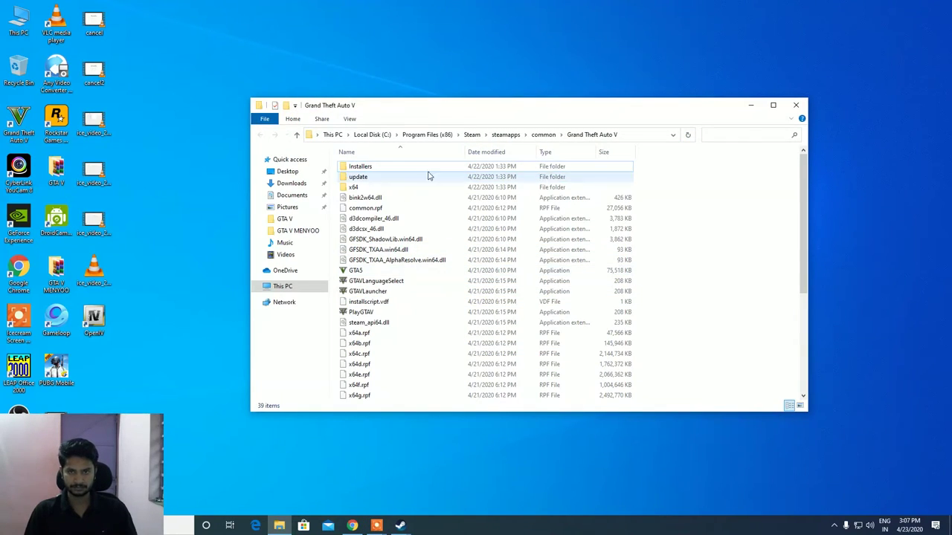
right_click(734, 272)
mouse_move(771, 383)
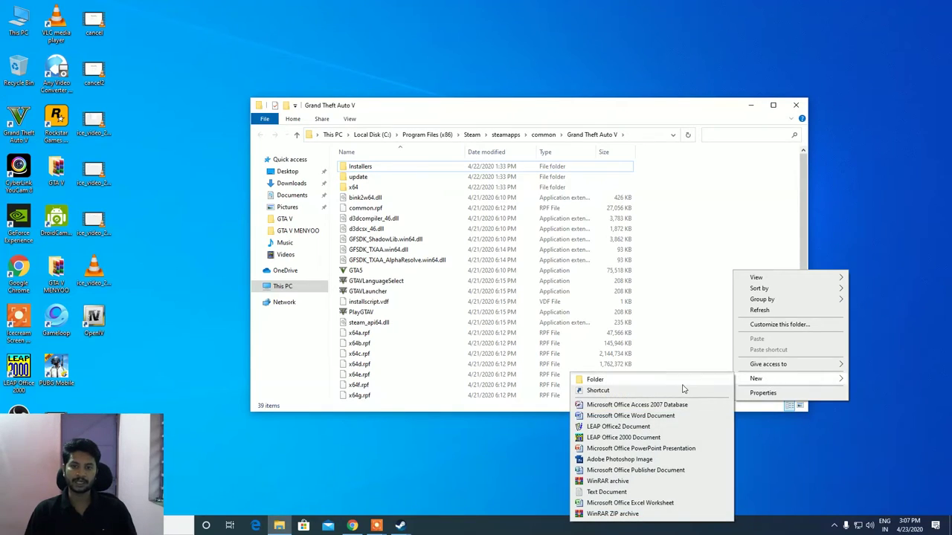
left_click(680, 382)
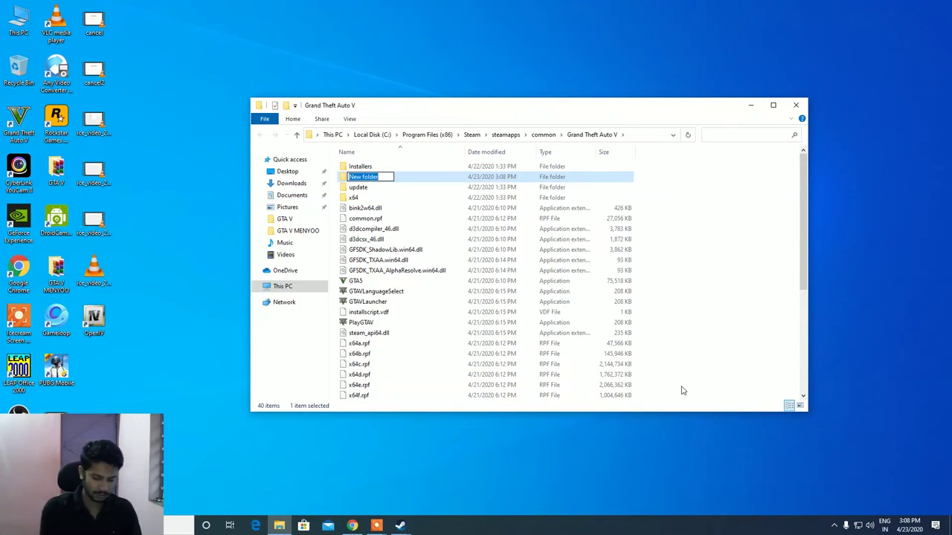
type("Mods")
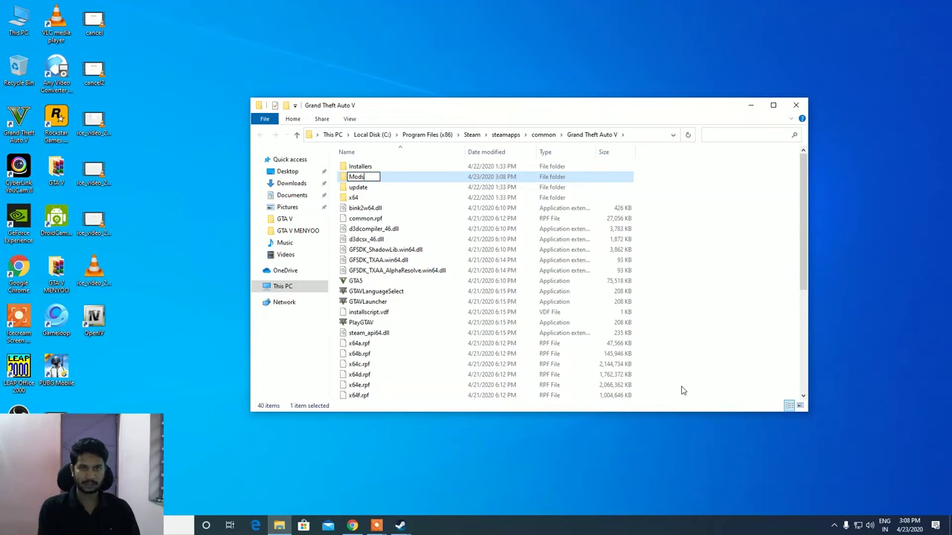
left_click(728, 283)
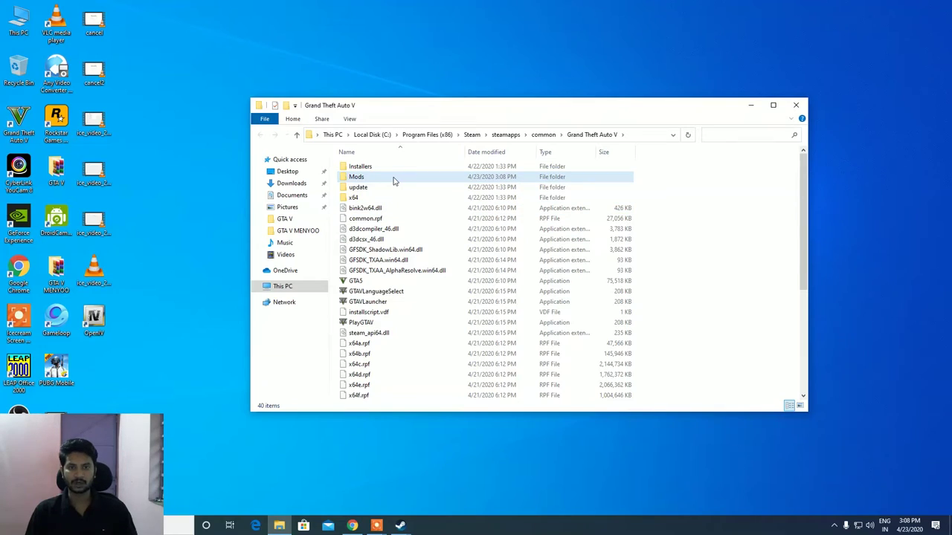
Copy the update folder from the Grand Theft Auto V directory into the Mods folder
left_click(368, 192)
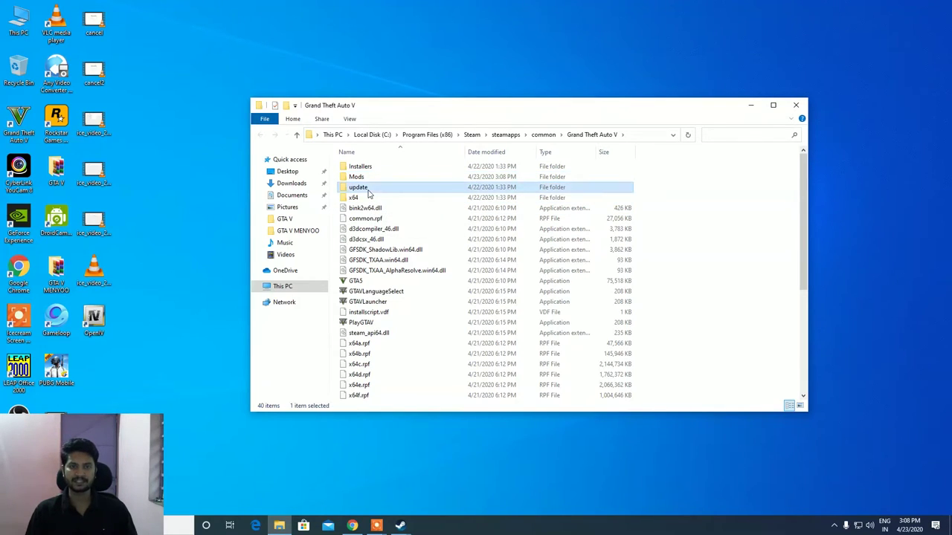
right_click(368, 192)
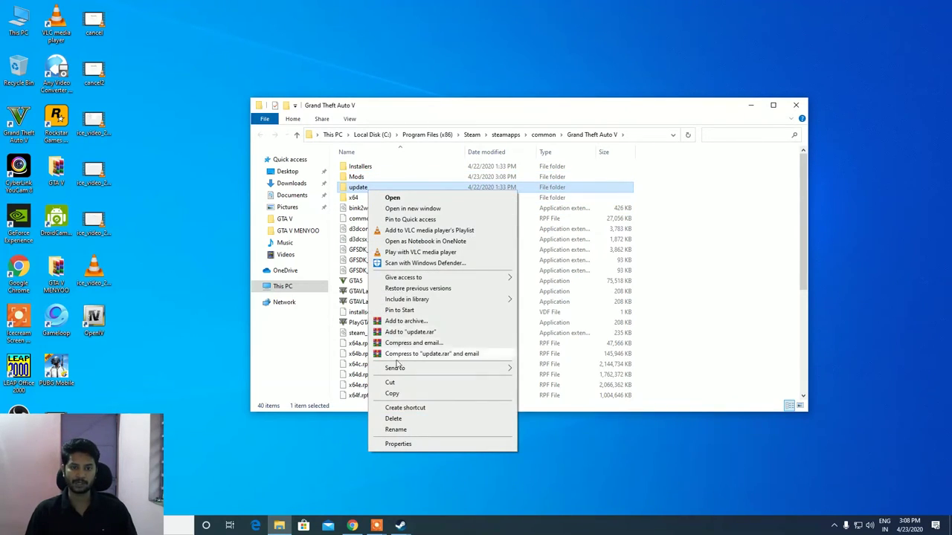
left_click(392, 393)
left_click(362, 178)
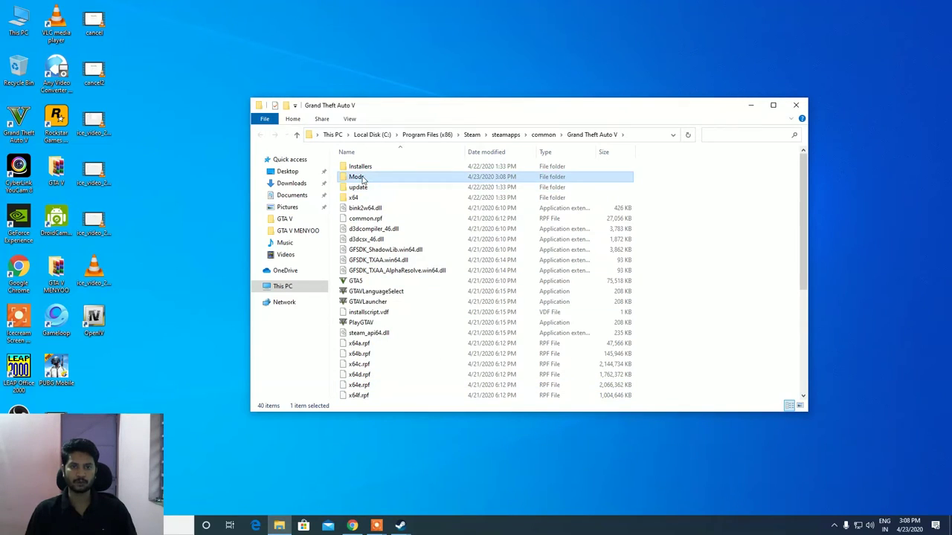
double_click(362, 178)
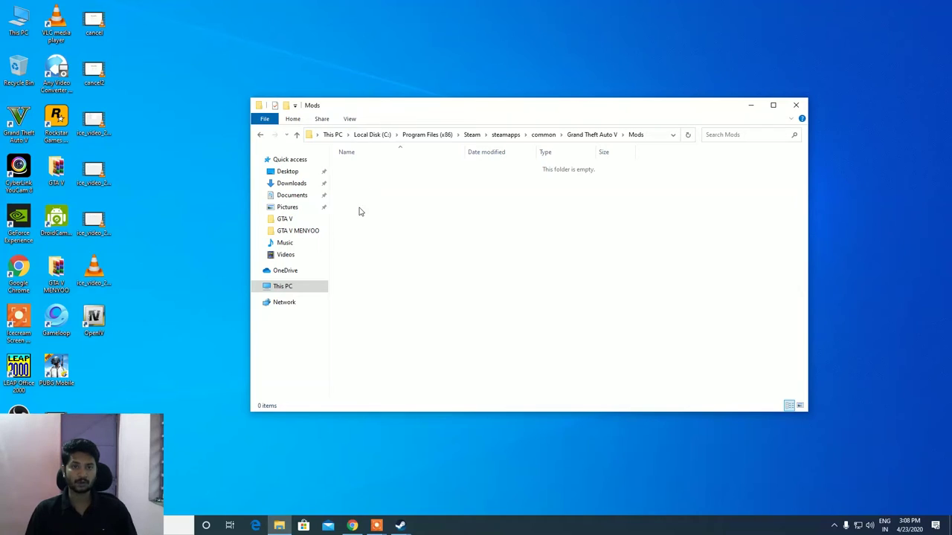
right_click(415, 202)
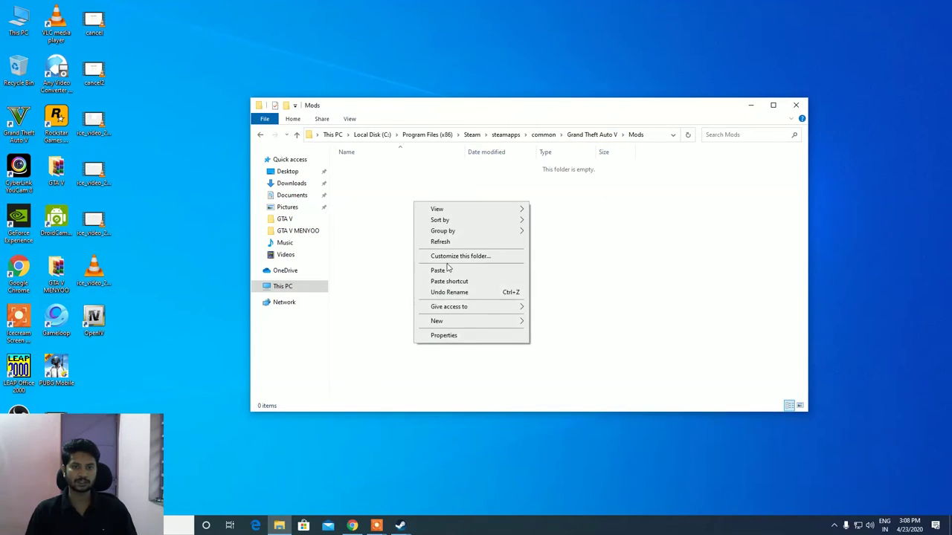
left_click(443, 270)
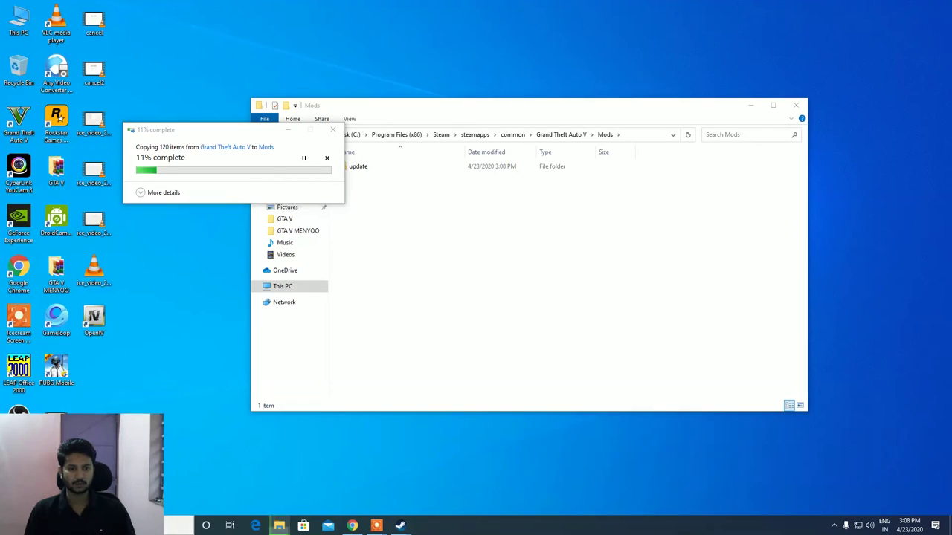
left_click(171, 526)
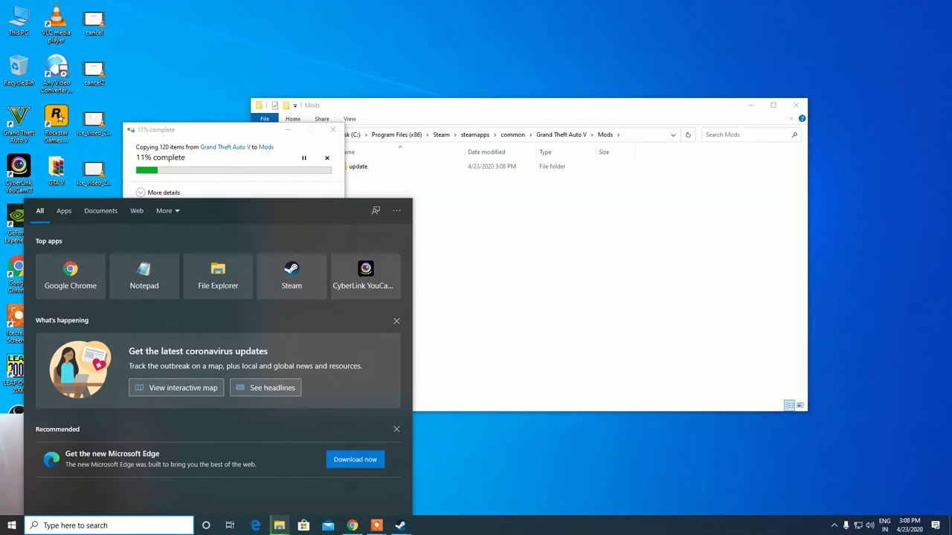
left_click(525, 458)
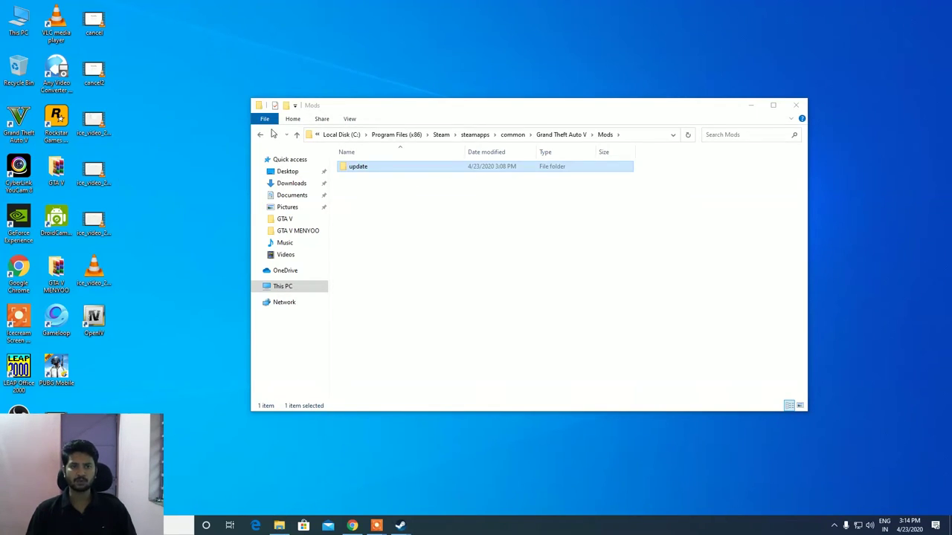
Return from Mods to the Grand Theft Auto V folder and close the File Explorer window
left_click(260, 135)
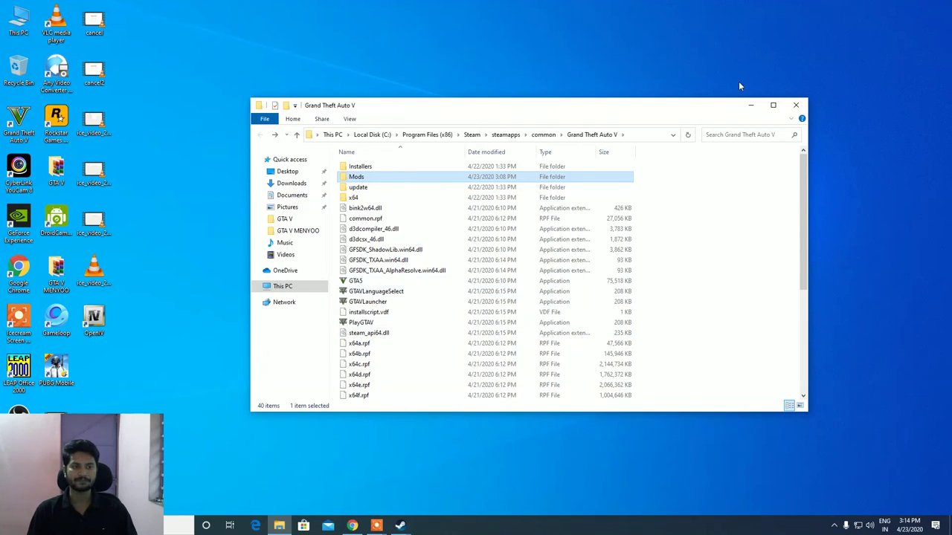
left_click(795, 105)
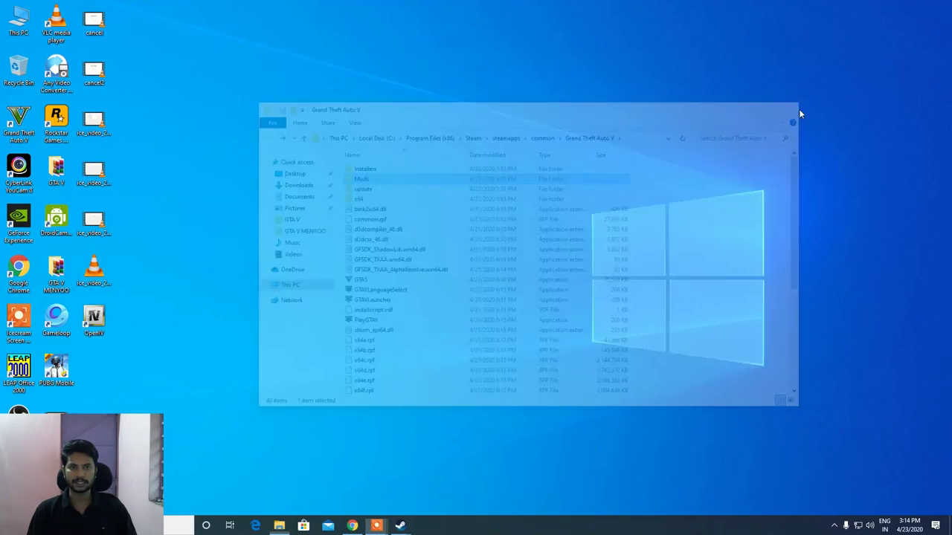
Launch OpenIV for the Windows version of Grand Theft Auto V and bring up its ASI Manager
double_click(94, 319)
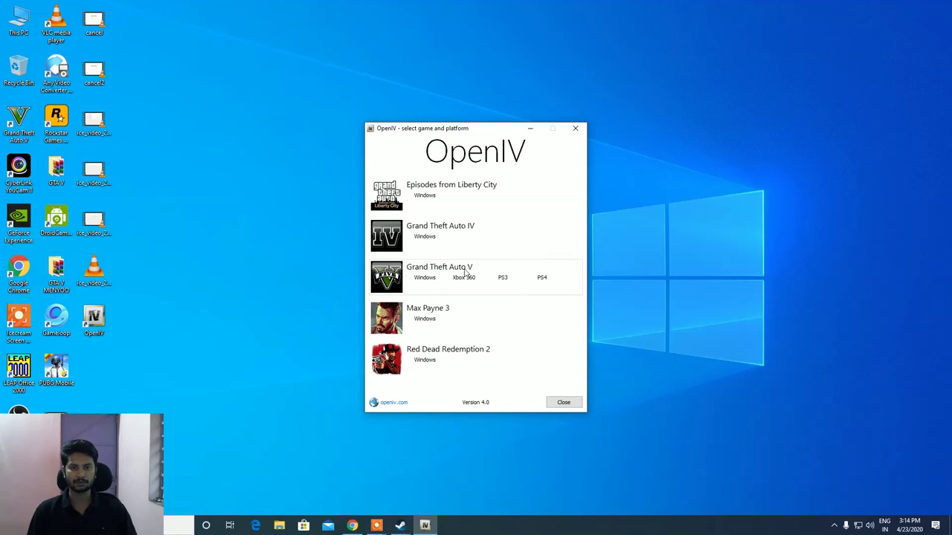
left_click(423, 284)
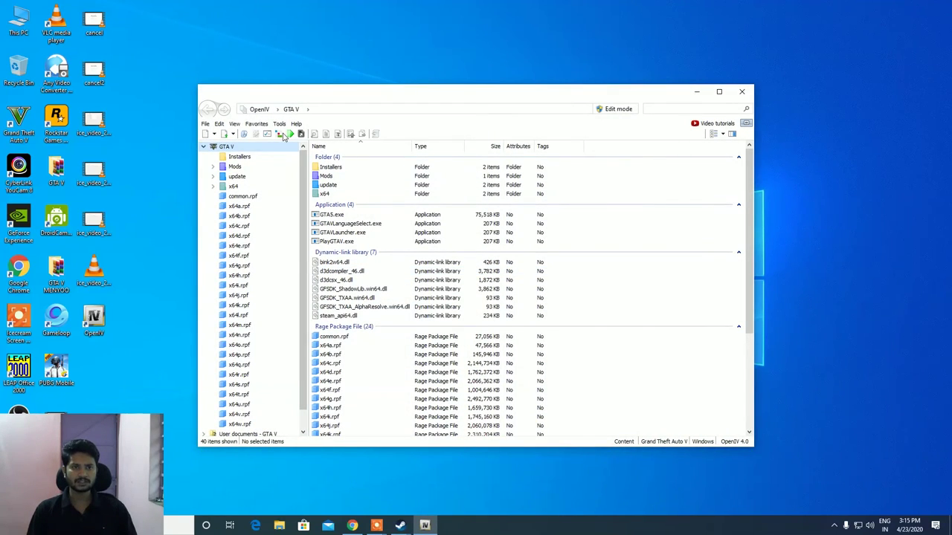
left_click(279, 124)
left_click(298, 181)
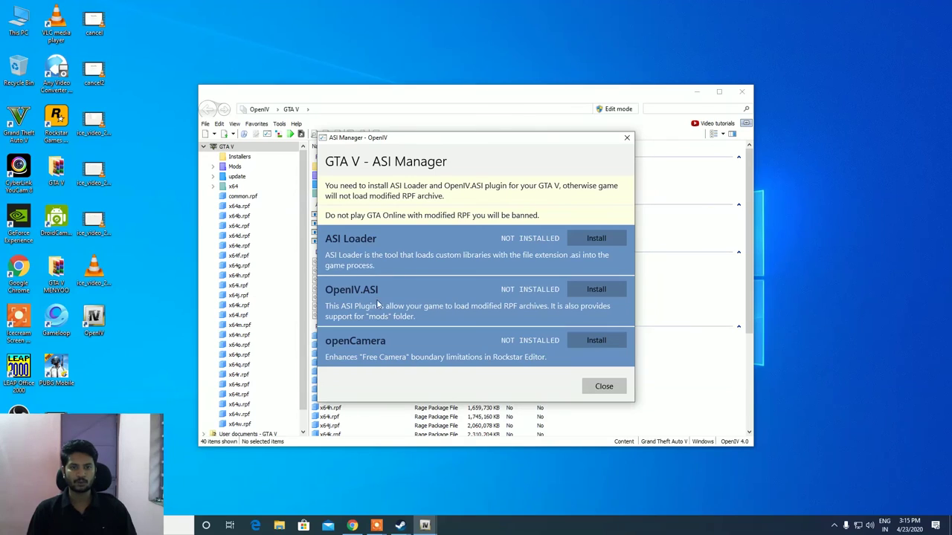
Install ASI Loader, OpenIV.ASI and openCamera for GTA V, and close the ASI Manager
left_click(598, 238)
left_click(598, 291)
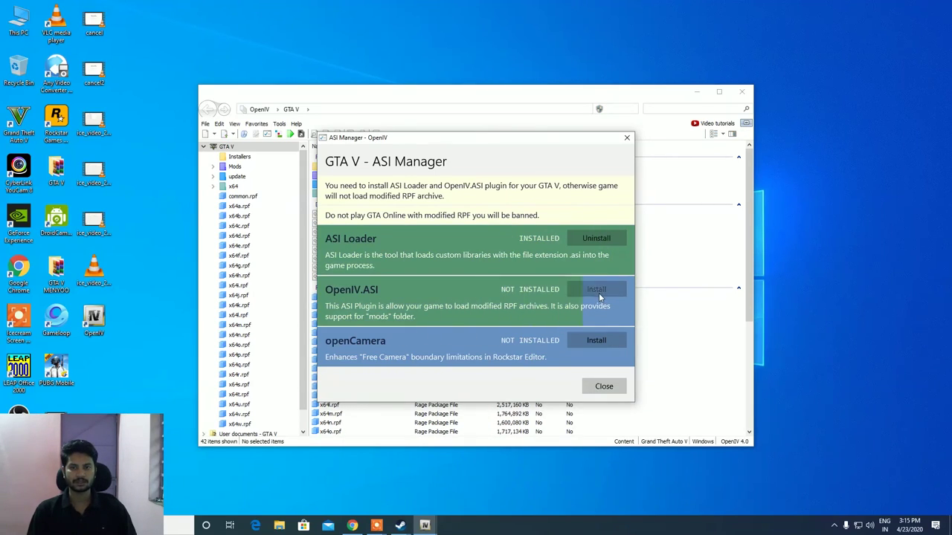
left_click(600, 342)
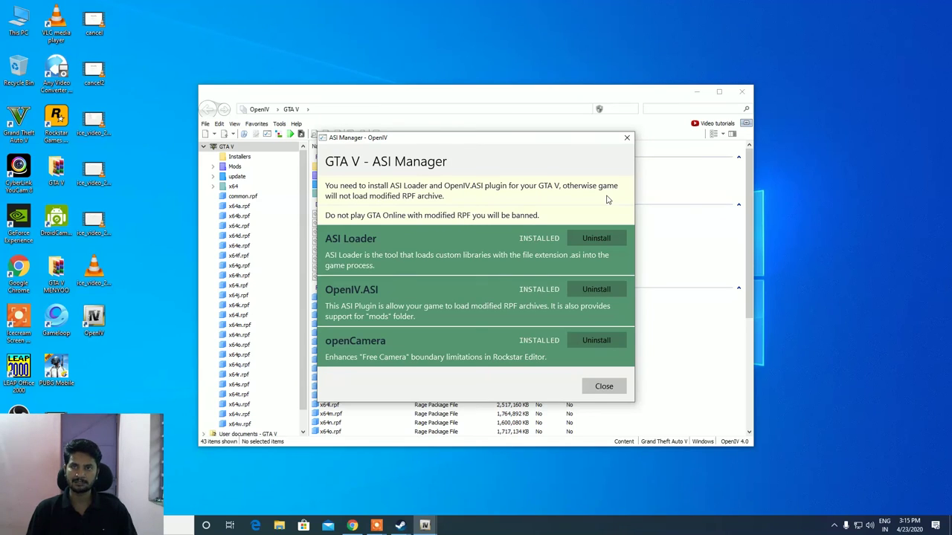
left_click(627, 138)
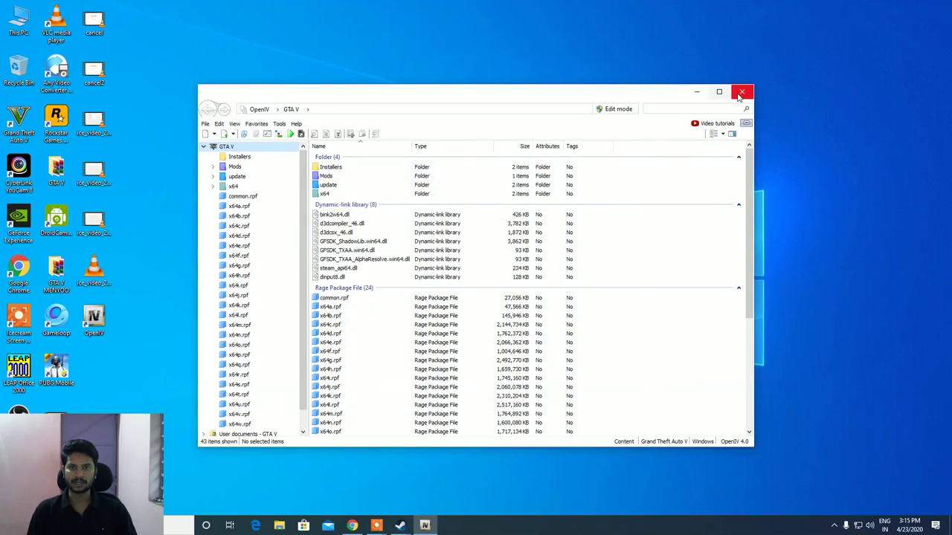
Close OpenIV and refresh the desktop
left_click(742, 92)
right_click(392, 194)
left_click(415, 223)
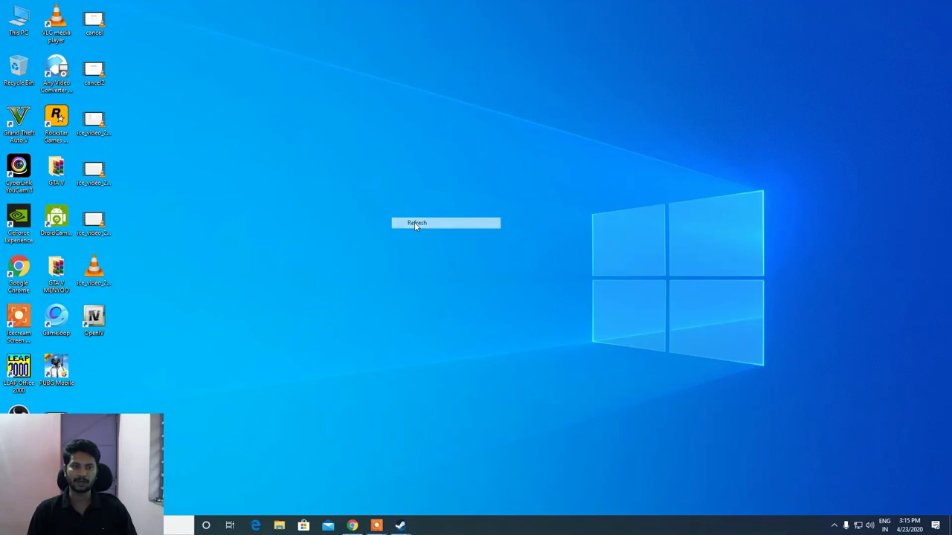